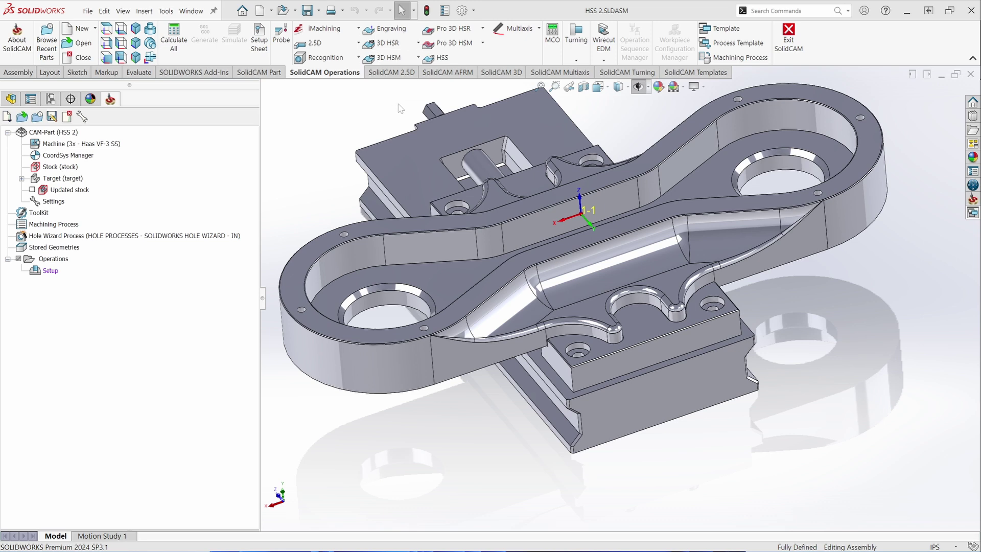
Step: Switch to the SolidCAM 3D tab to show the 3D milling operation commands
click(503, 73)
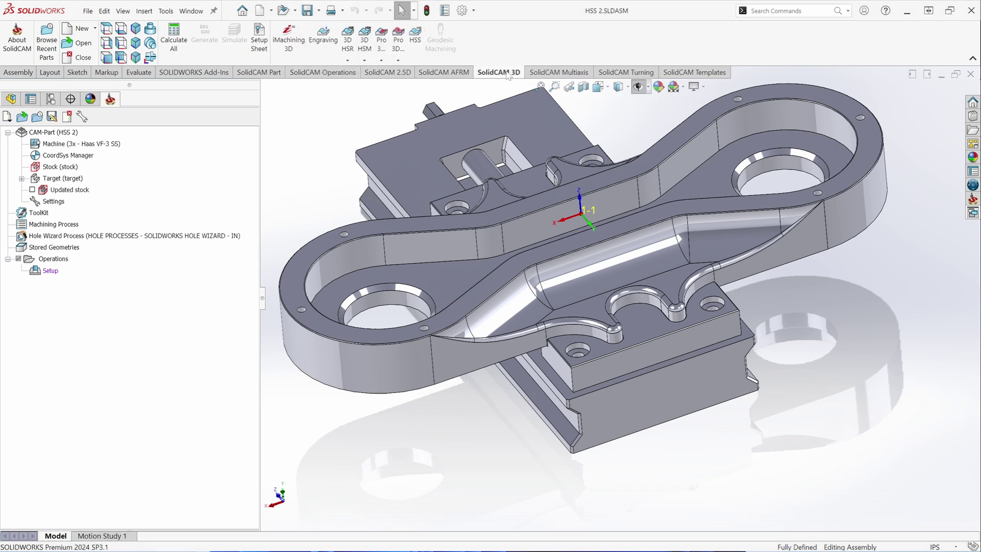
Step: Create a new HSS operation using Parallel cuts: Linear technology
click(417, 36)
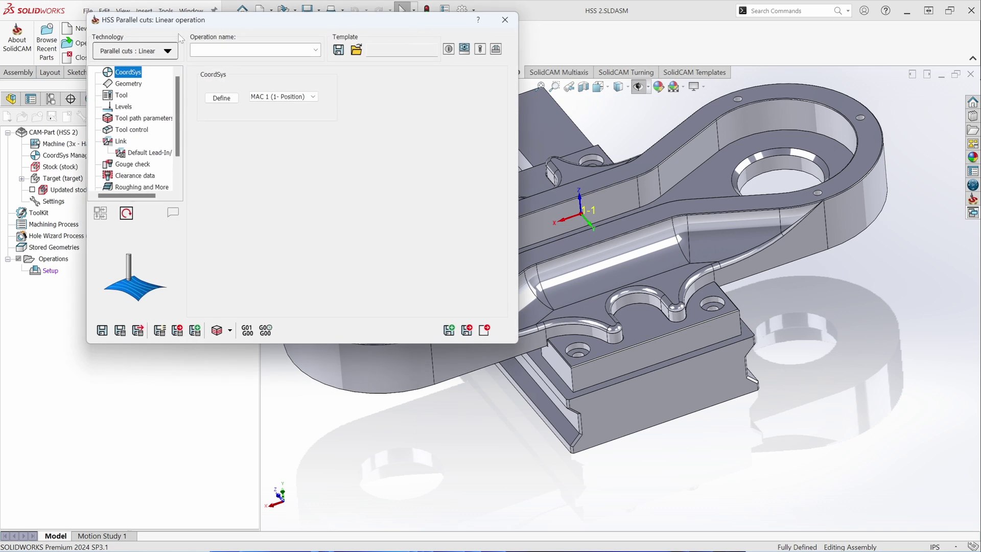
click(170, 57)
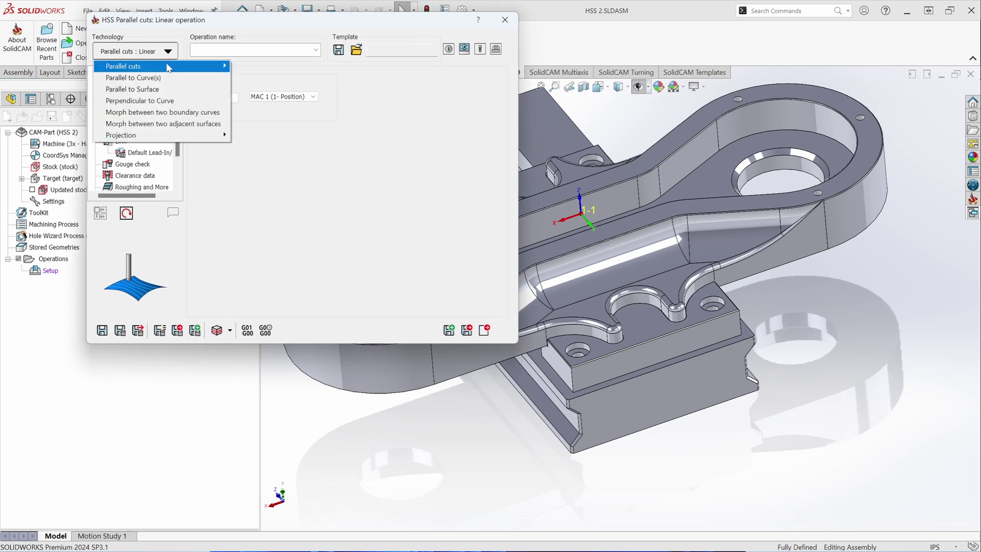
mouse_move(200, 67)
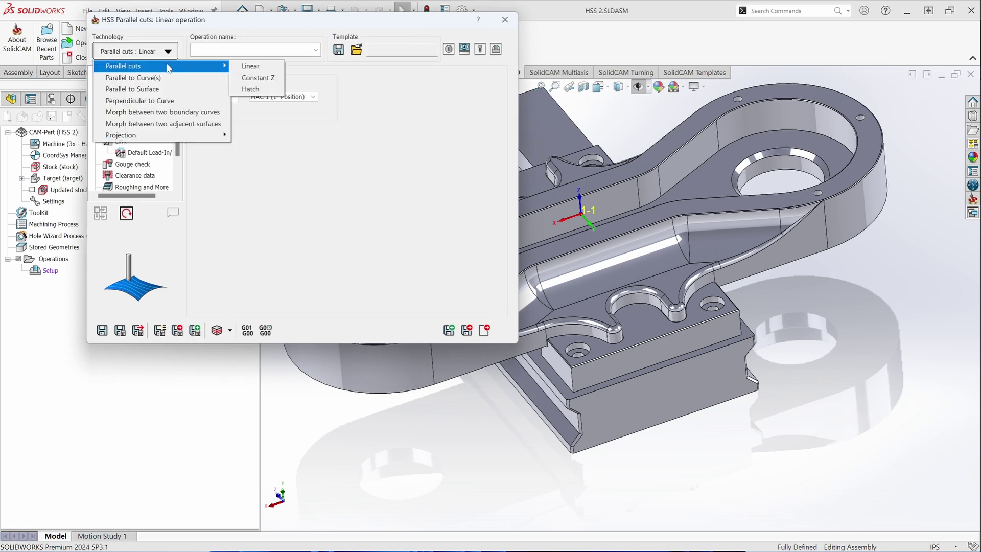
click(256, 71)
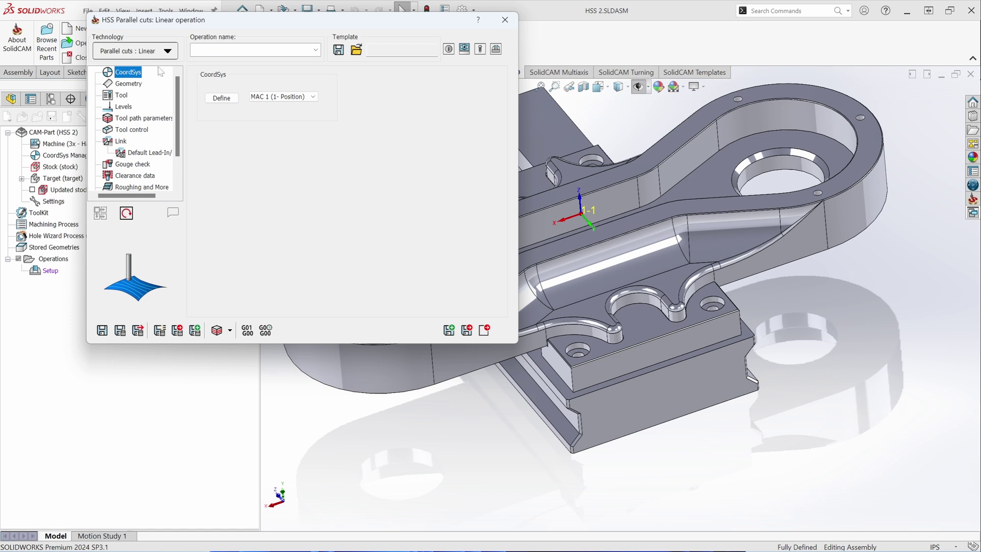
Step: Pick the seven slot faces (end fillet, transitions, cylinder, cone, far end) as a new drive surface
click(136, 84)
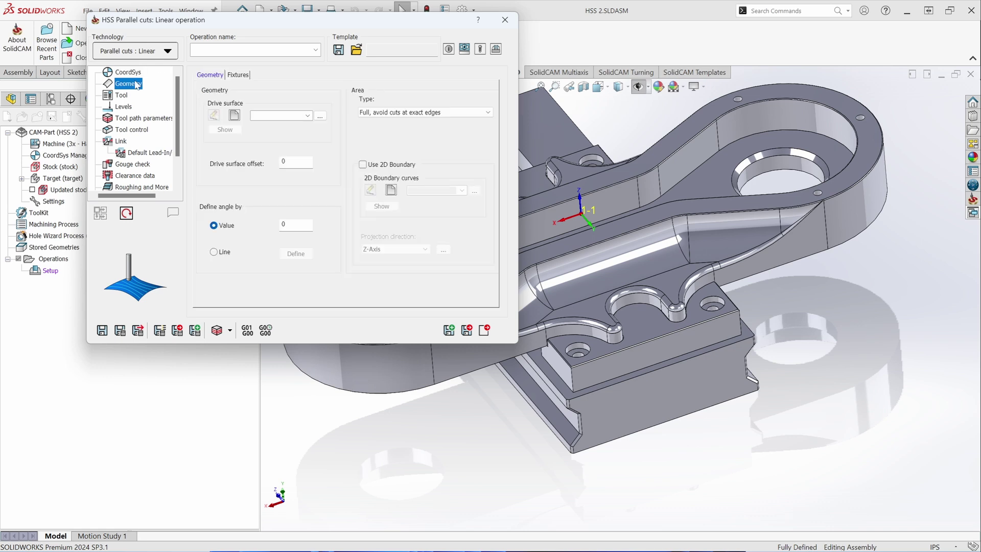
click(235, 117)
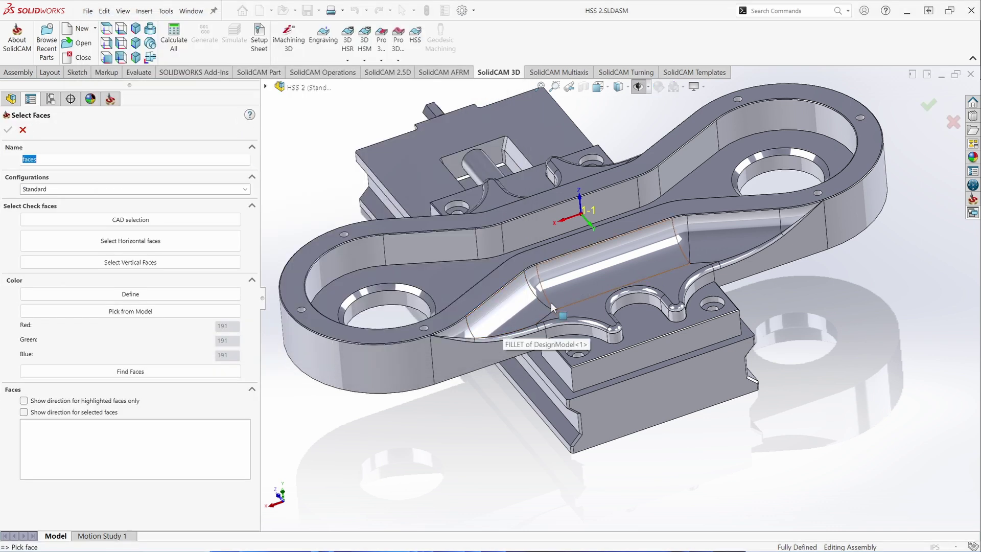
click(494, 320)
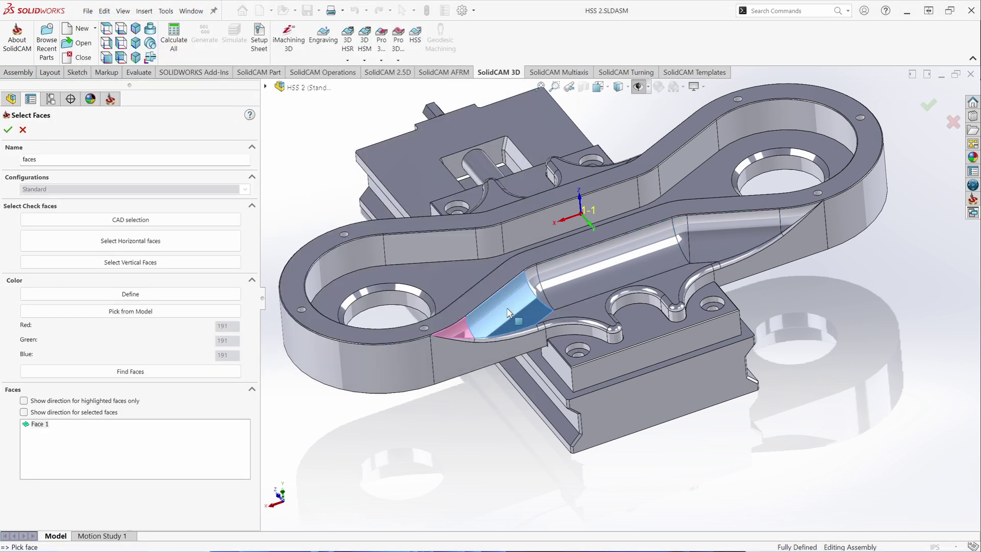
click(541, 289)
click(638, 256)
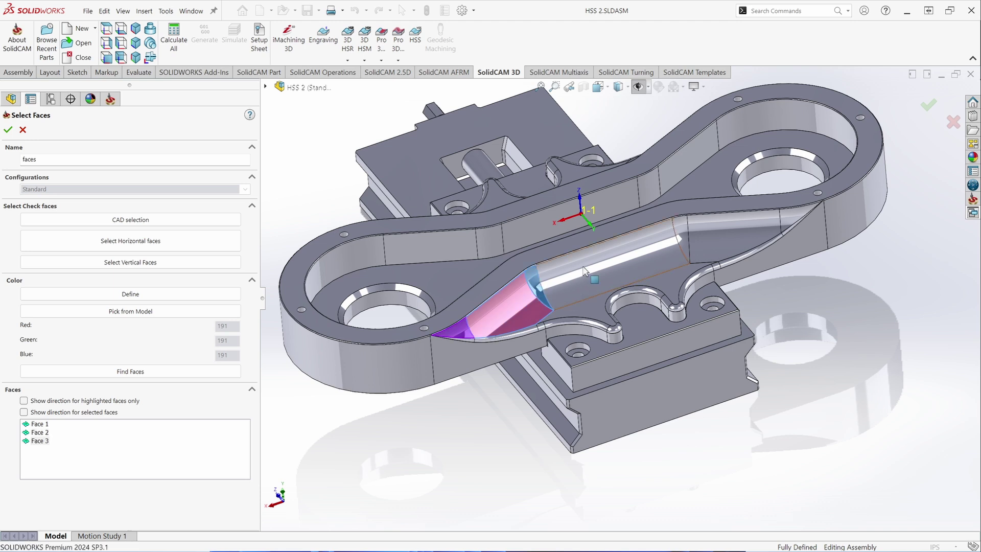
click(683, 239)
click(735, 233)
click(790, 225)
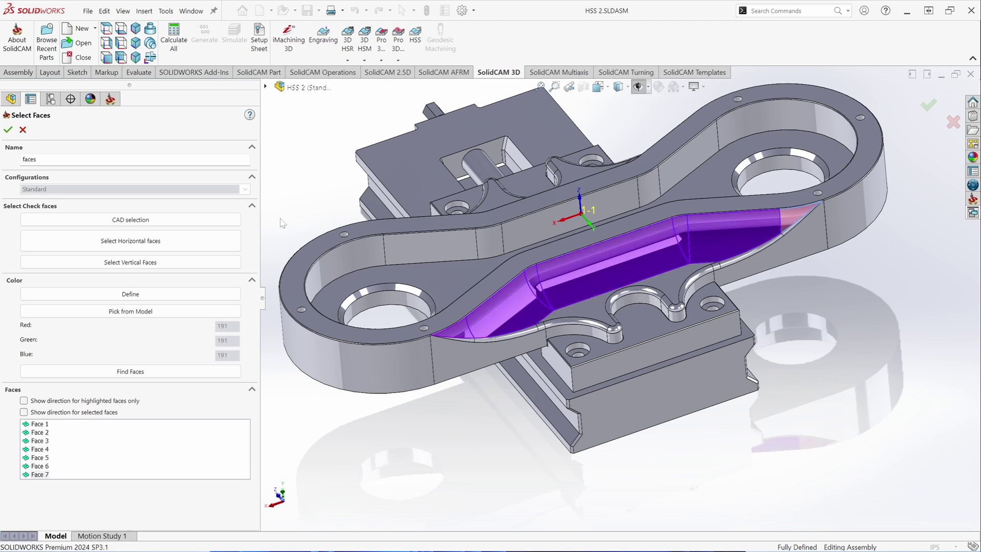
Step: Confirm the faces drive surface and assign the BALL NOSE D0.375 tool
click(8, 129)
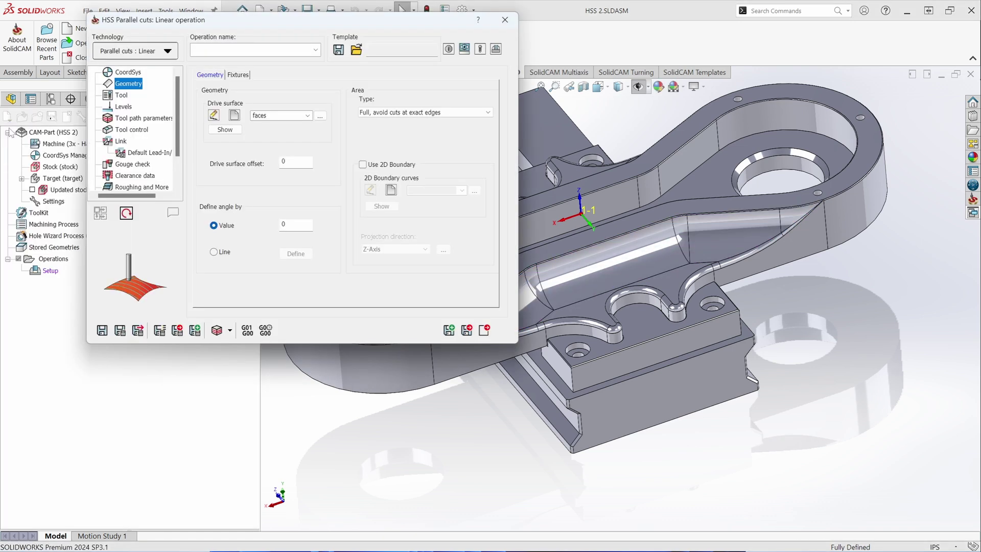
click(121, 95)
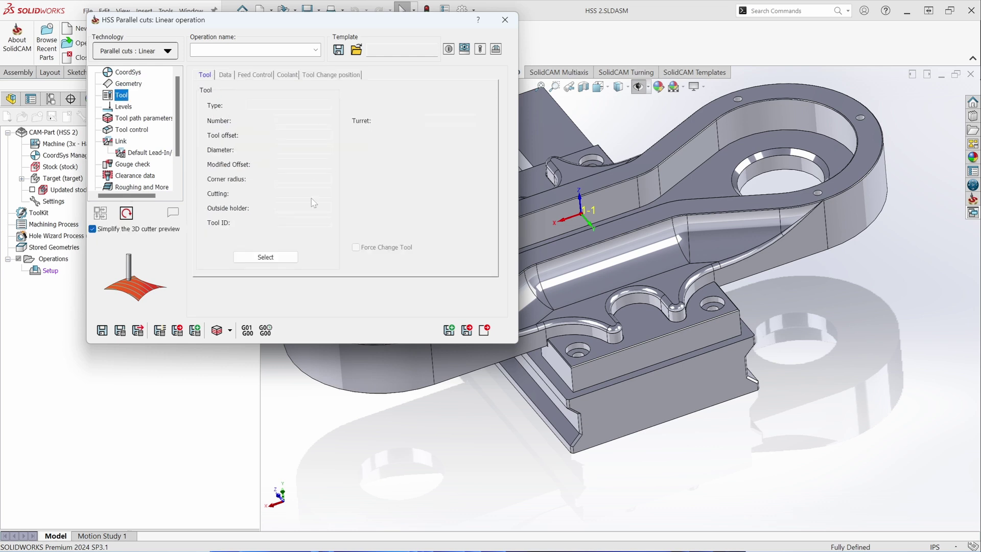
click(258, 256)
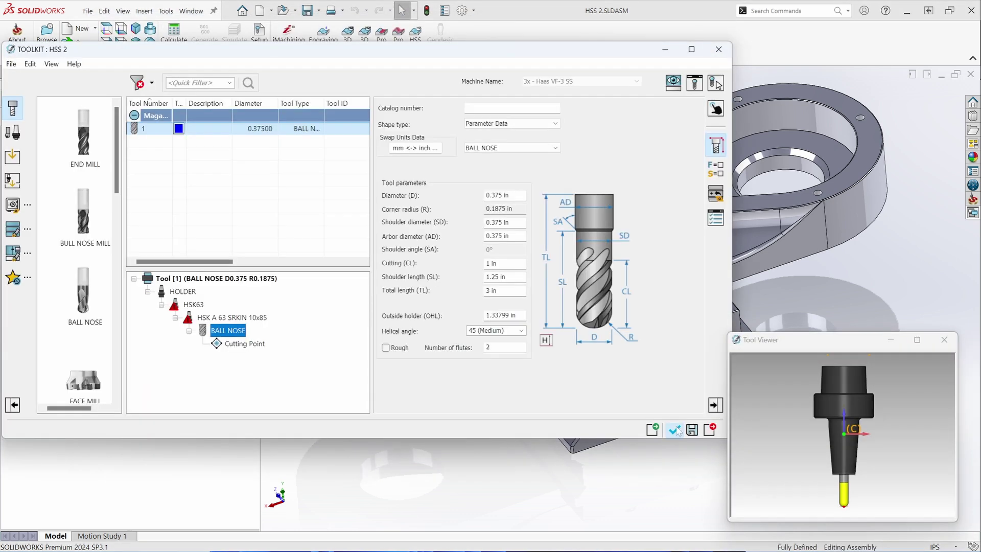
click(674, 429)
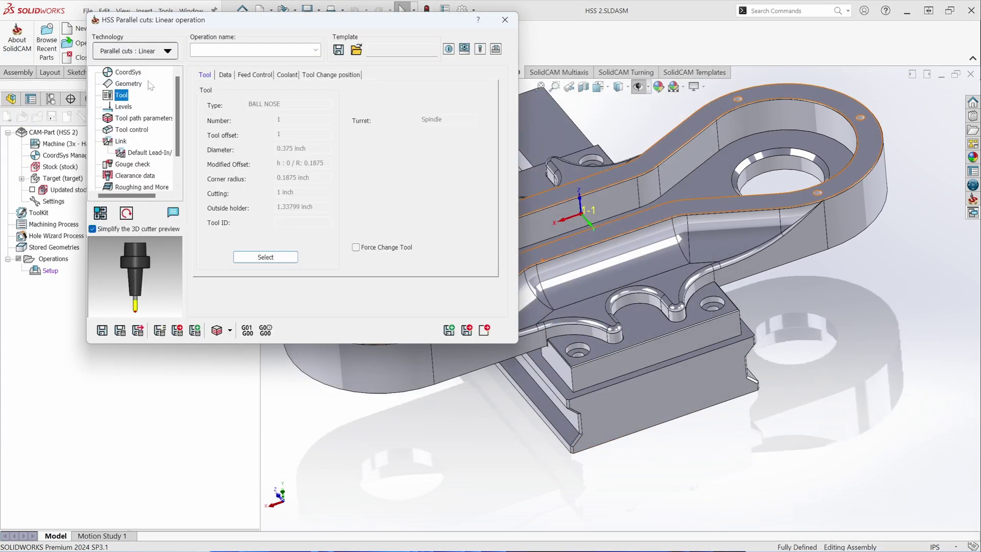
click(138, 84)
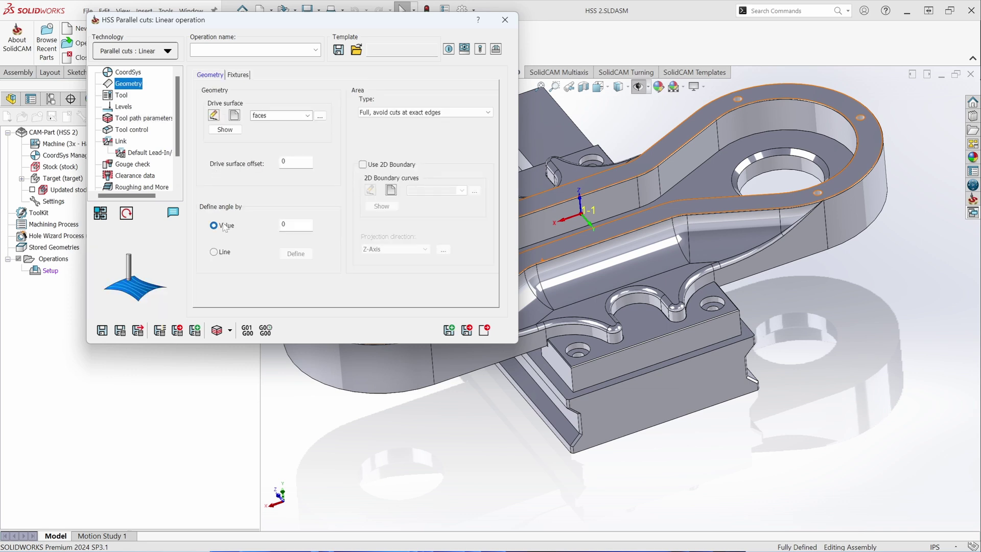
Step: Calculate the linear toolpath and tilt the view to preview it
double_click(284, 225)
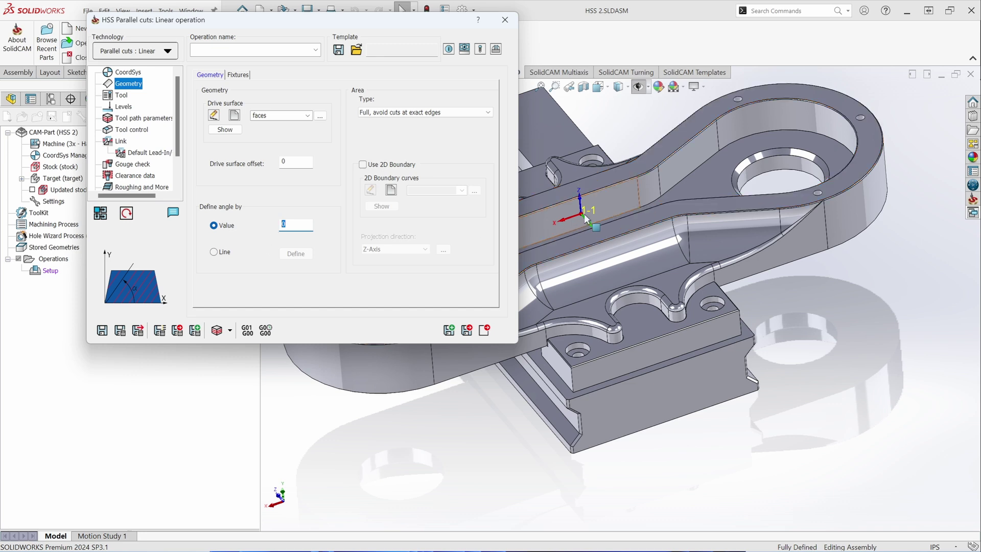
click(120, 331)
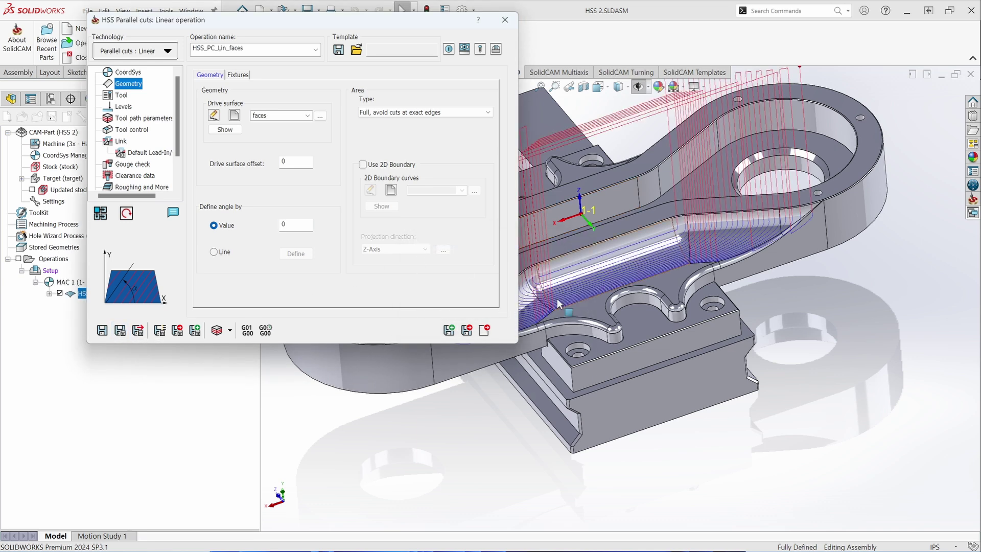
middle_drag(541, 322, 687, 228)
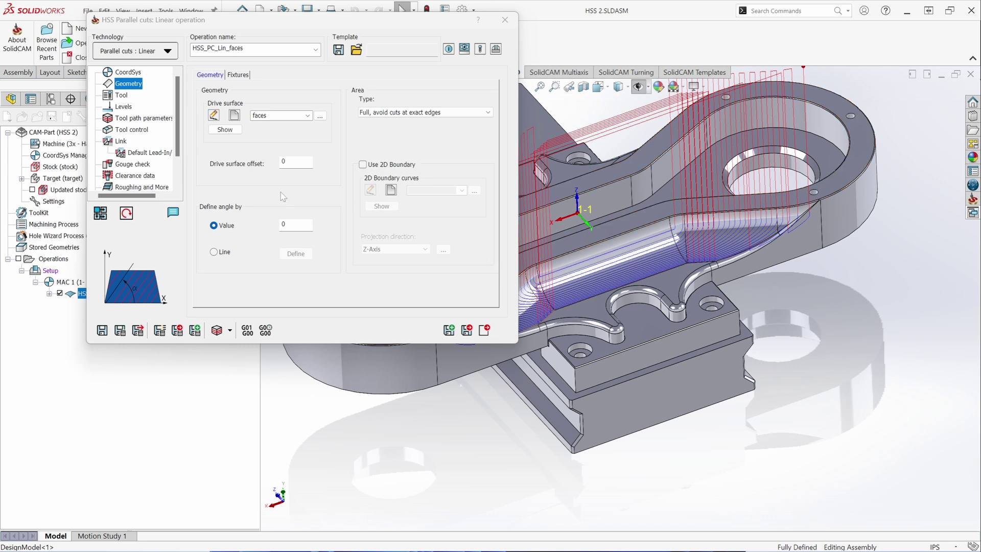
Step: Recalculate with a 90° cut angle, then switch the angle definition to Line
click(294, 225)
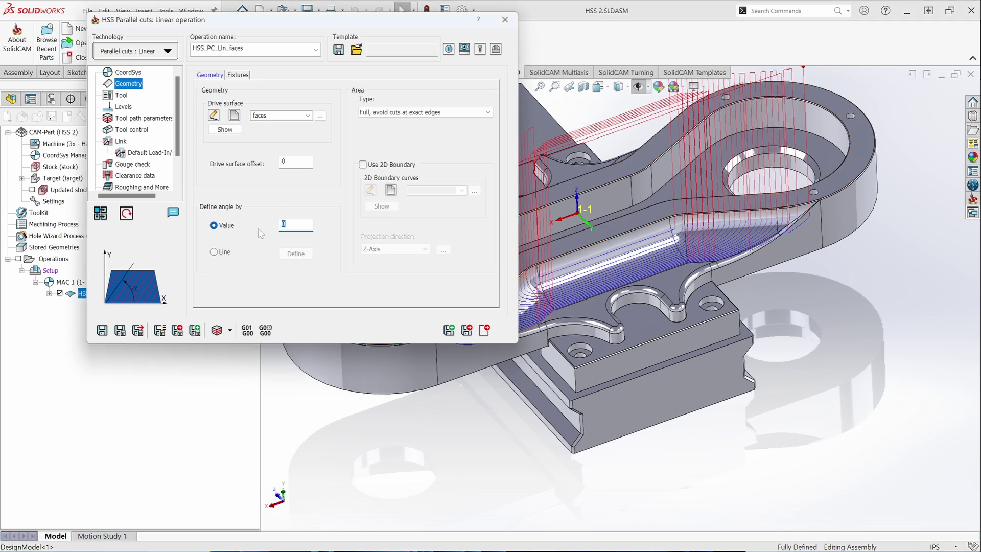
click(120, 330)
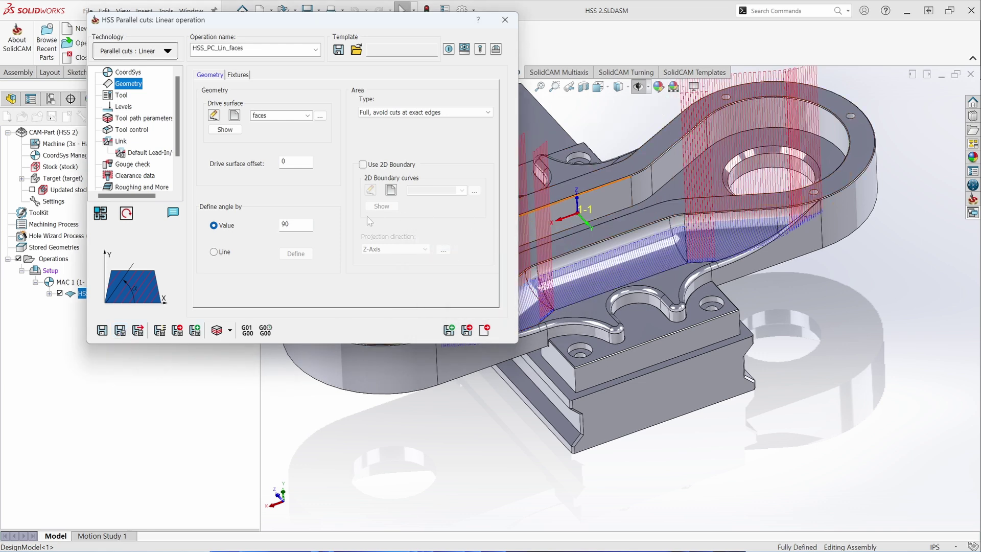
click(214, 252)
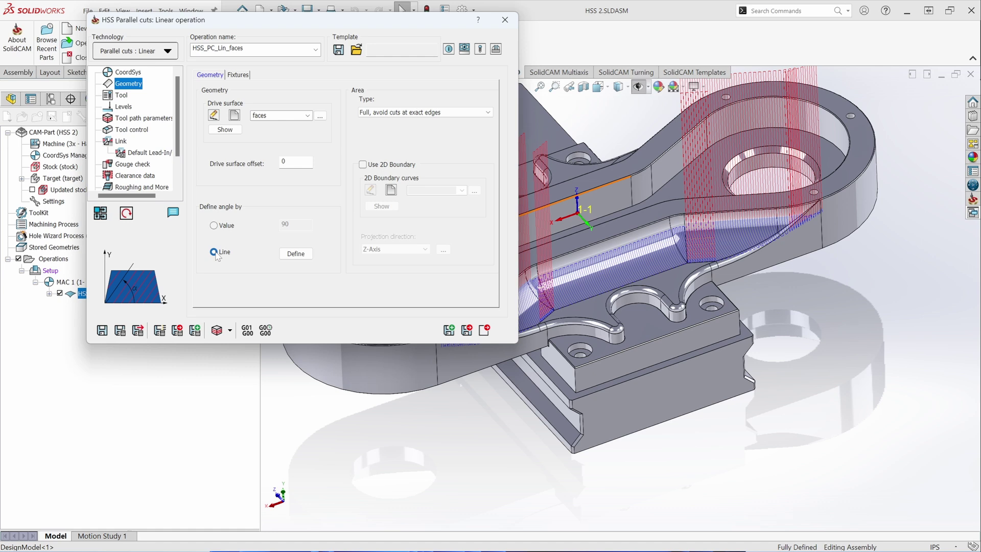
Step: Define the cut-angle line by picking start and end points on a part edge
click(296, 254)
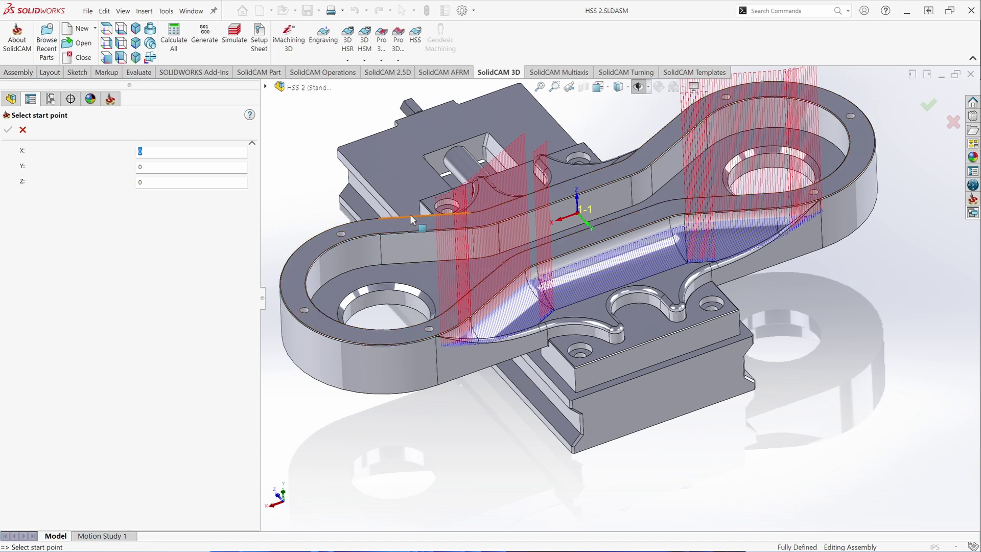
scroll(422, 232, down, 2)
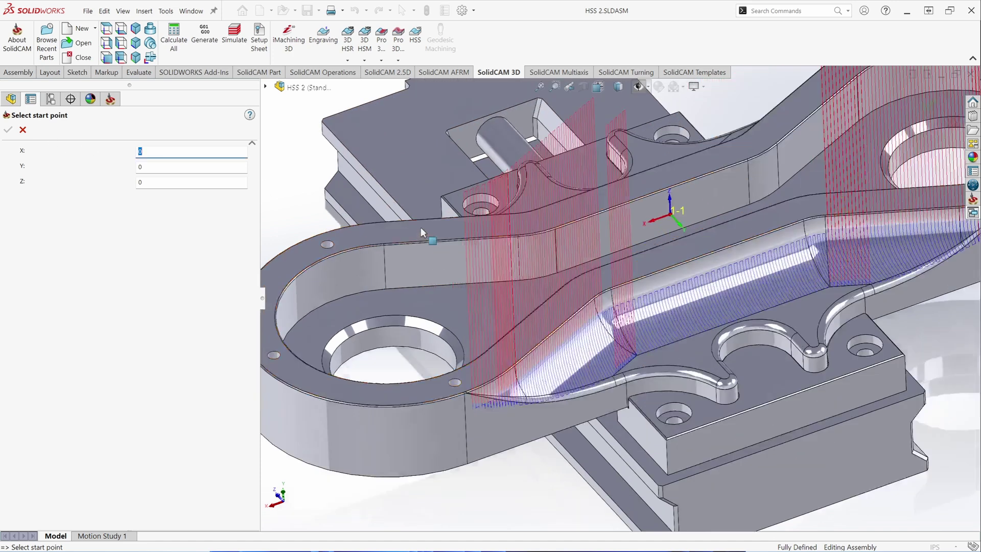
scroll(421, 228, down, 3)
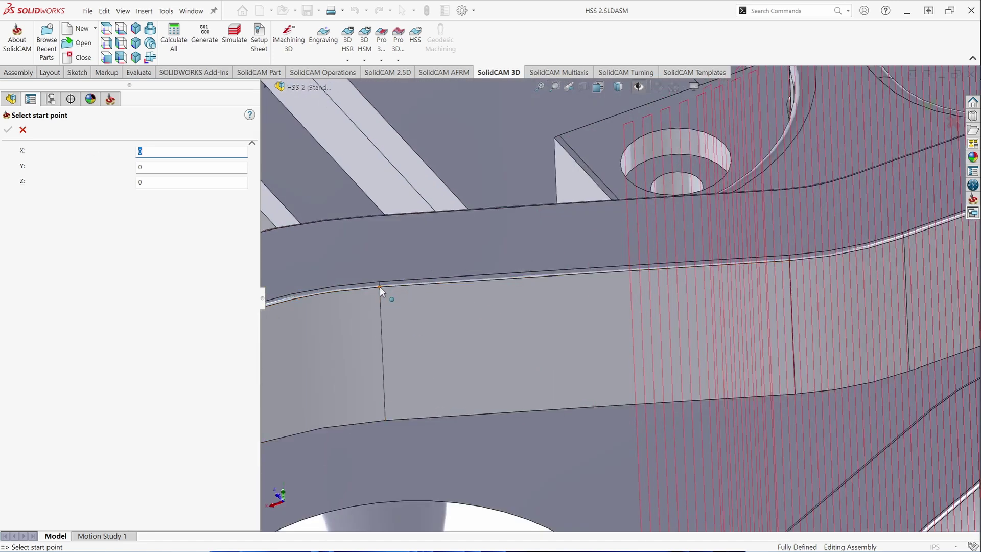
click(379, 287)
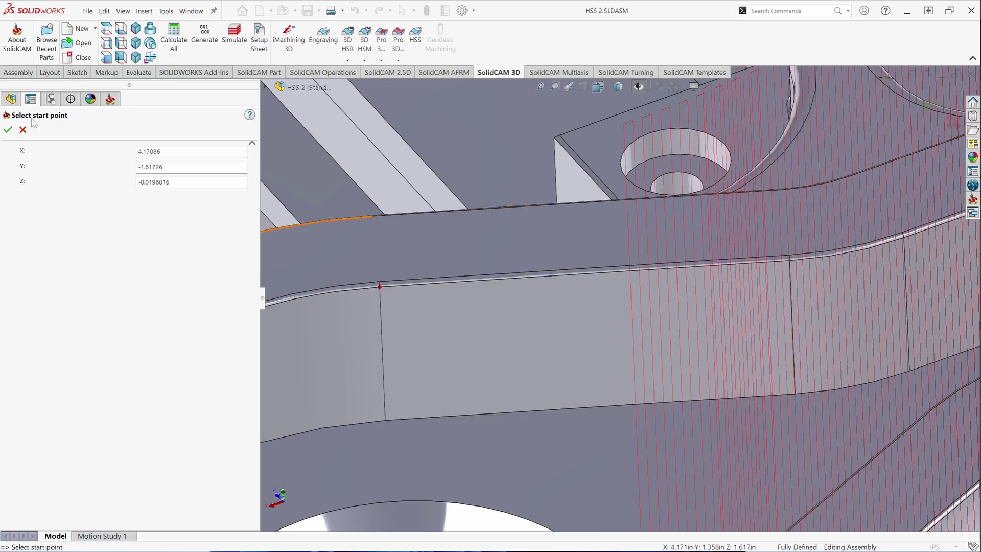
click(8, 130)
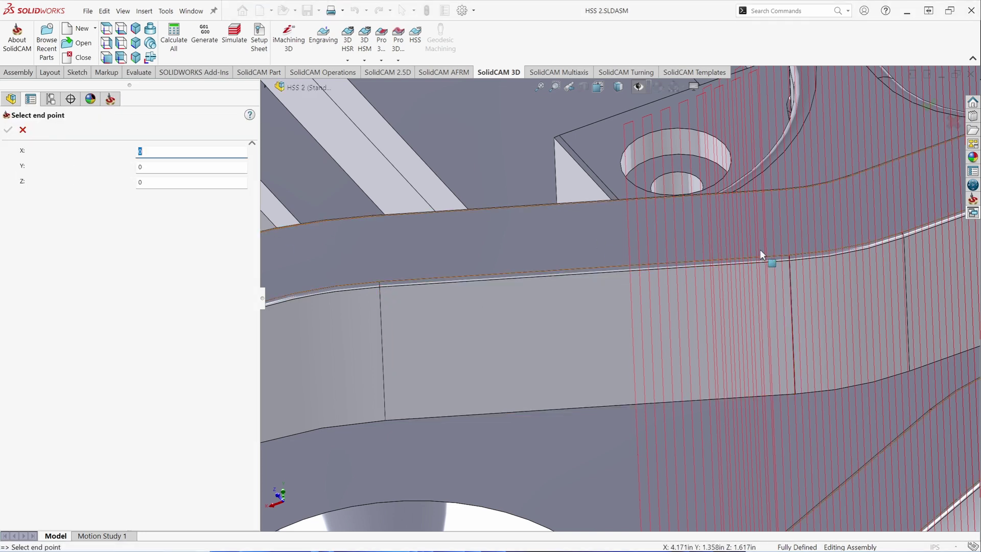
scroll(823, 265, down, 2)
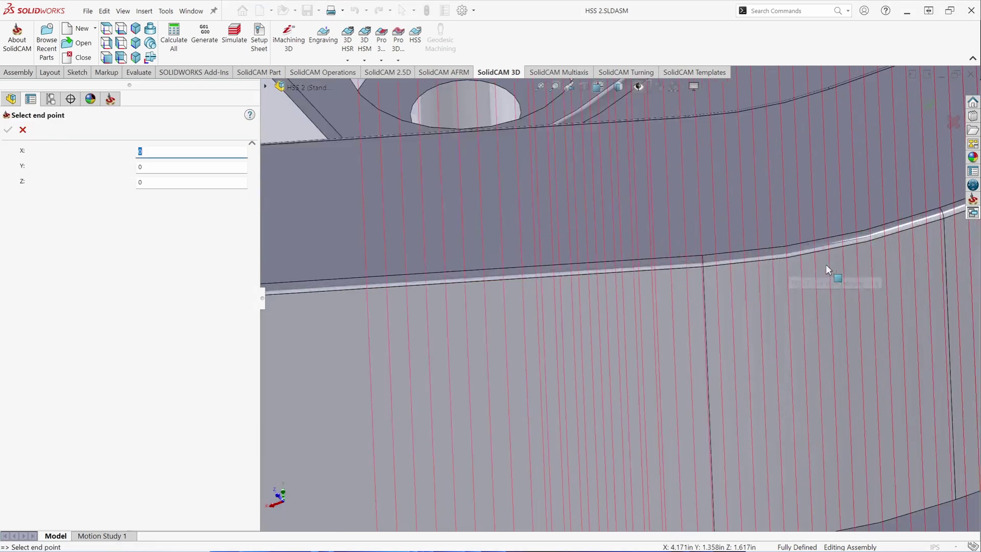
click(703, 265)
click(8, 129)
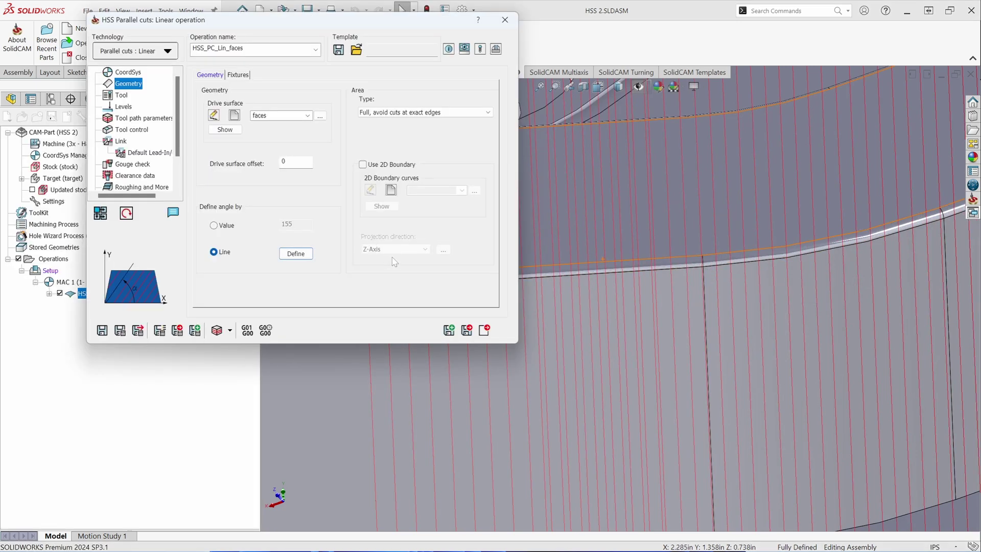
Step: Orbit the model to inspect the linear toolpath from above
scroll(677, 365, up, 2)
scroll(675, 364, up, 4)
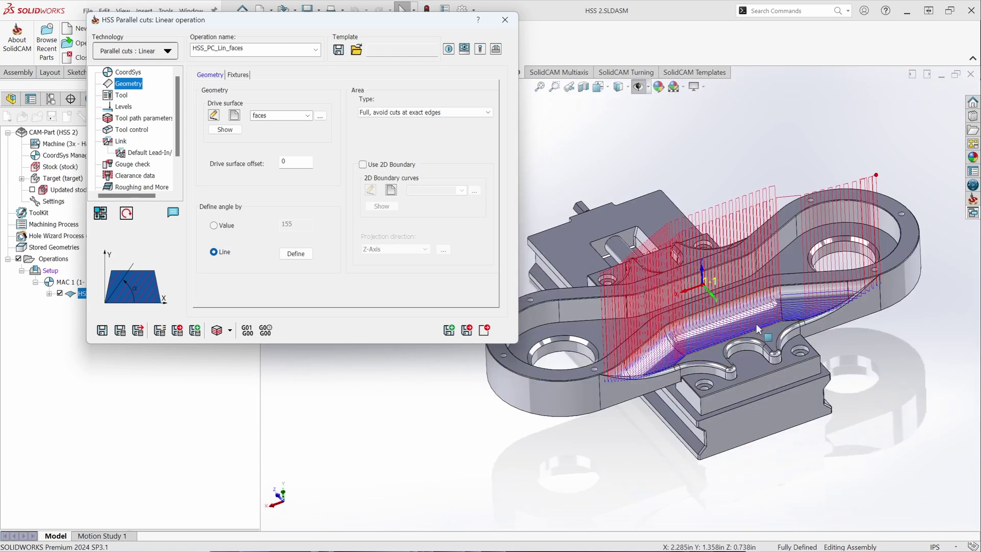
middle_drag(758, 329, 563, 333)
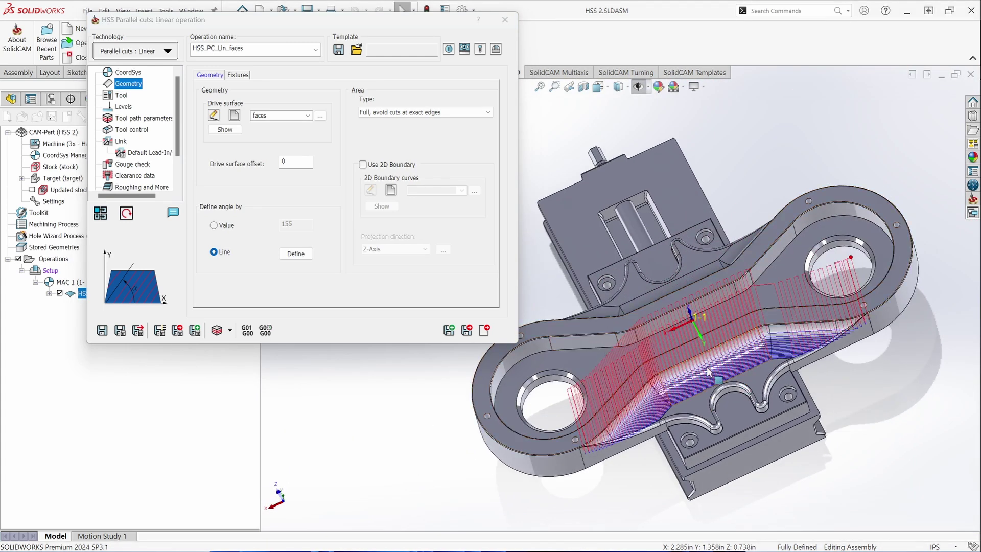
middle_drag(703, 373, 685, 353)
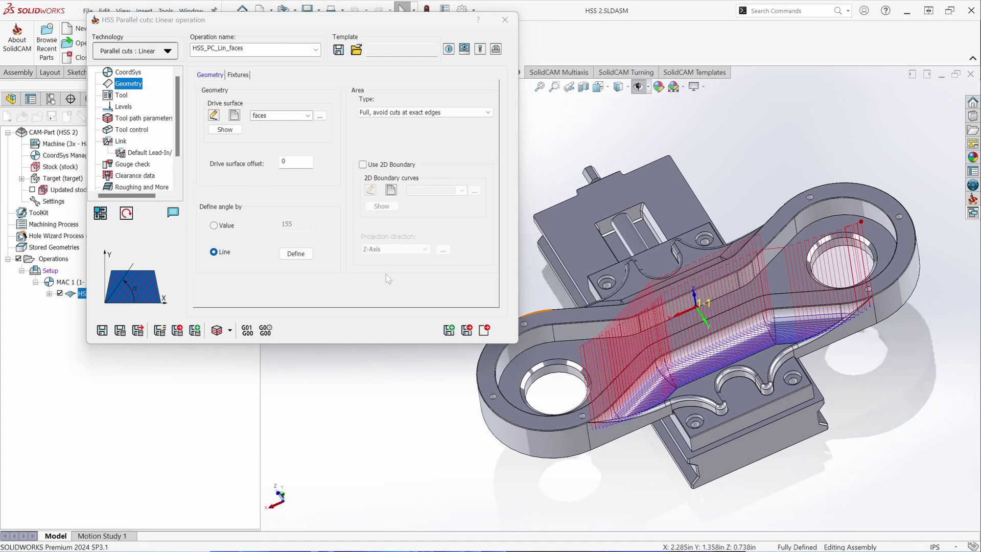
Step: Define the cut angle by a typed value of 90 and recalculate the toolpath
click(214, 226)
text(90)
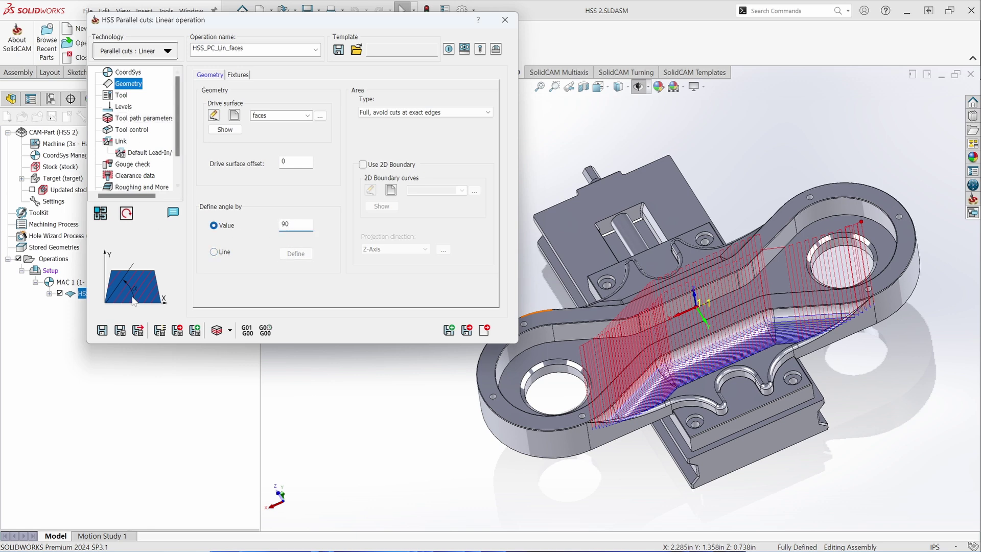
click(120, 330)
middle_drag(541, 332, 597, 316)
scroll(598, 316, down, 3)
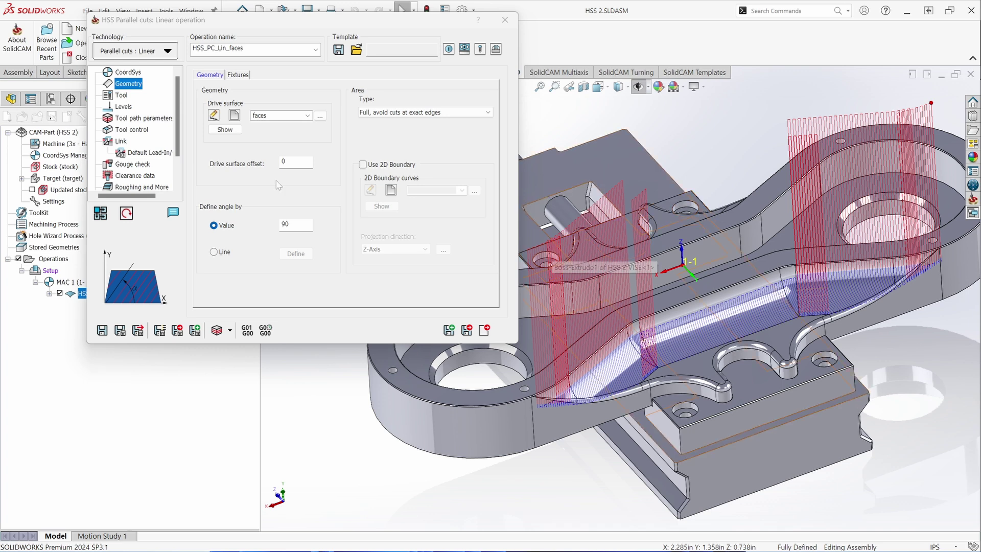
Step: Set large moves between slices to Blend spline and recalculate the toolpath
click(121, 141)
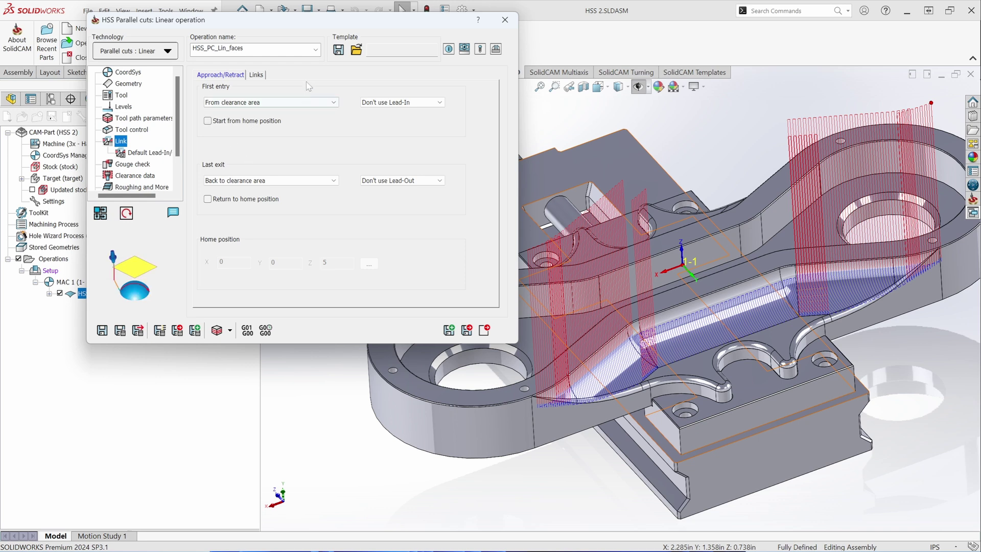
click(262, 74)
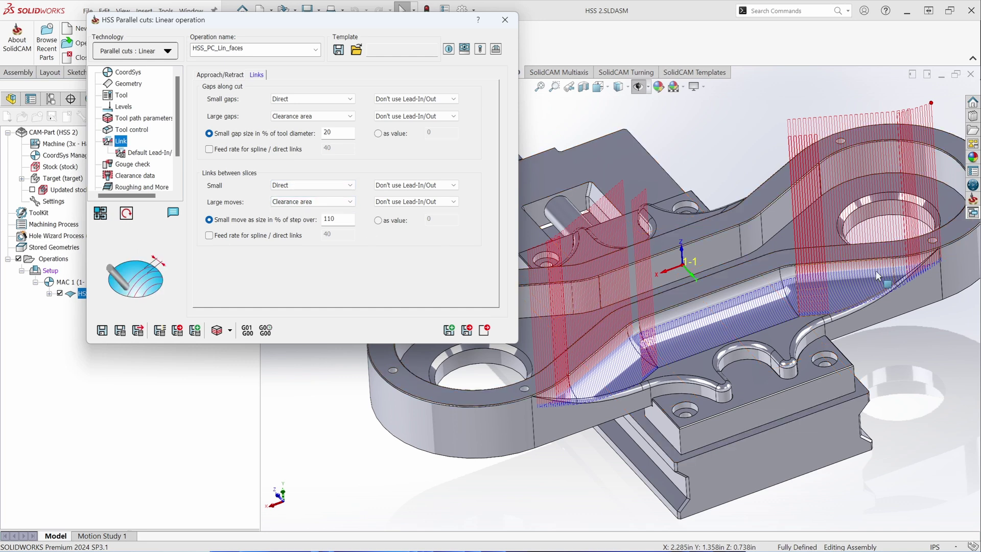
scroll(581, 377, down, 3)
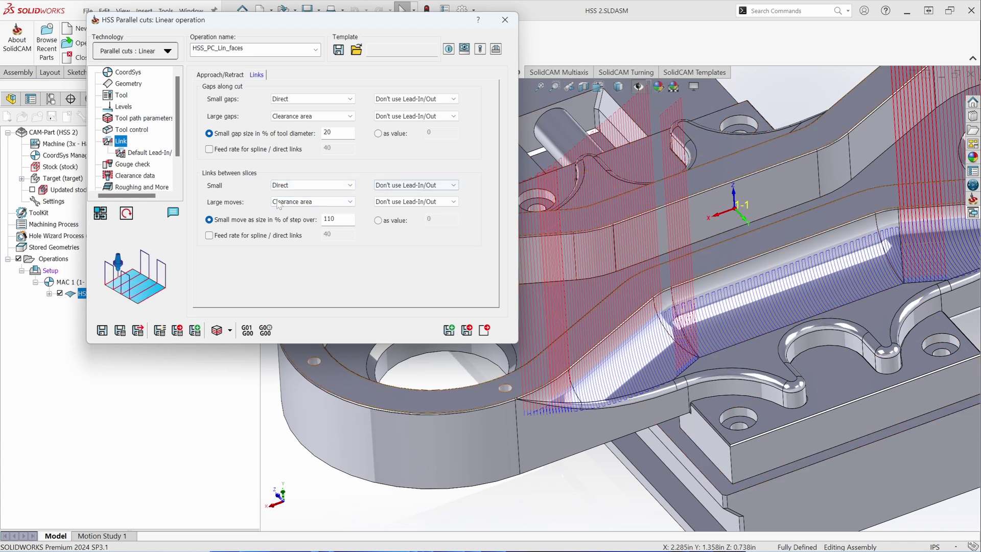
click(350, 202)
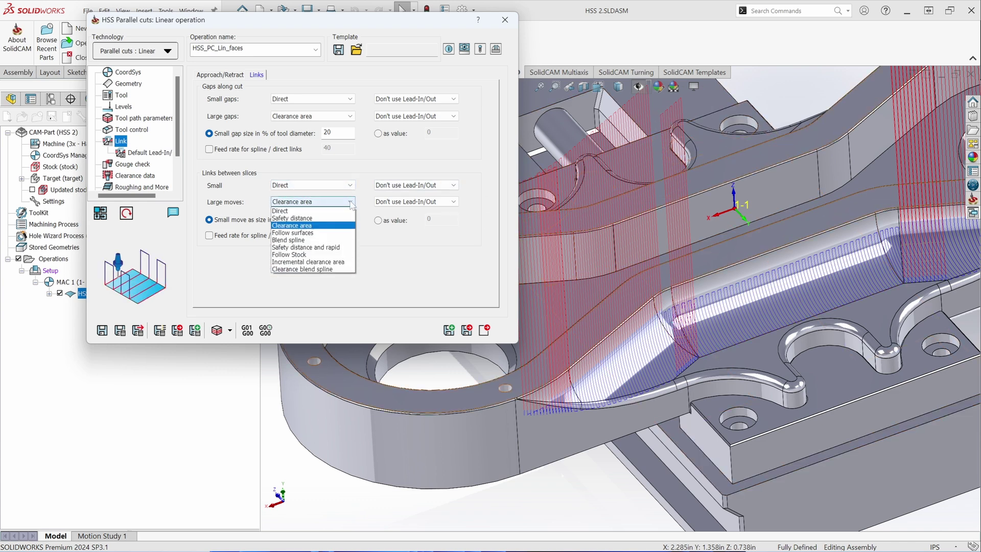
click(327, 240)
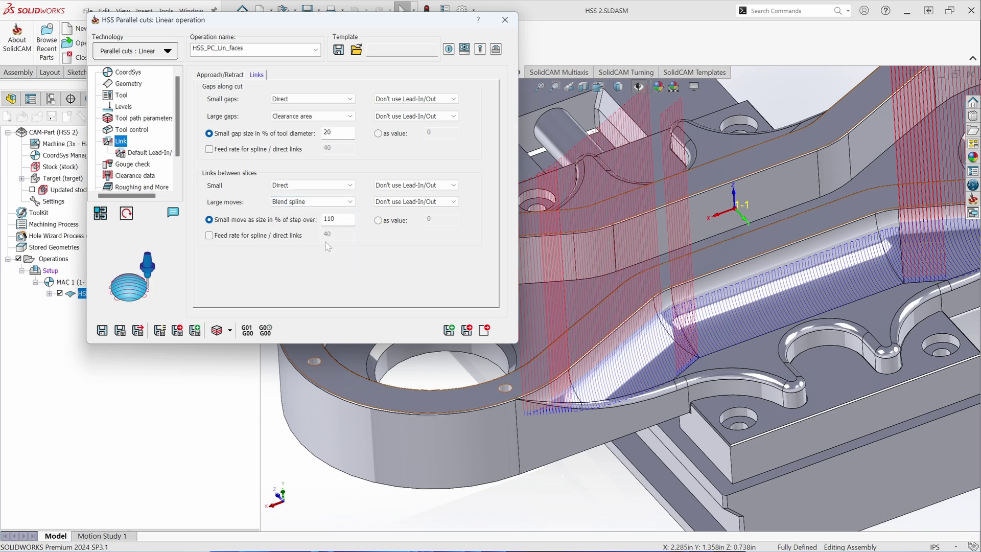
click(115, 331)
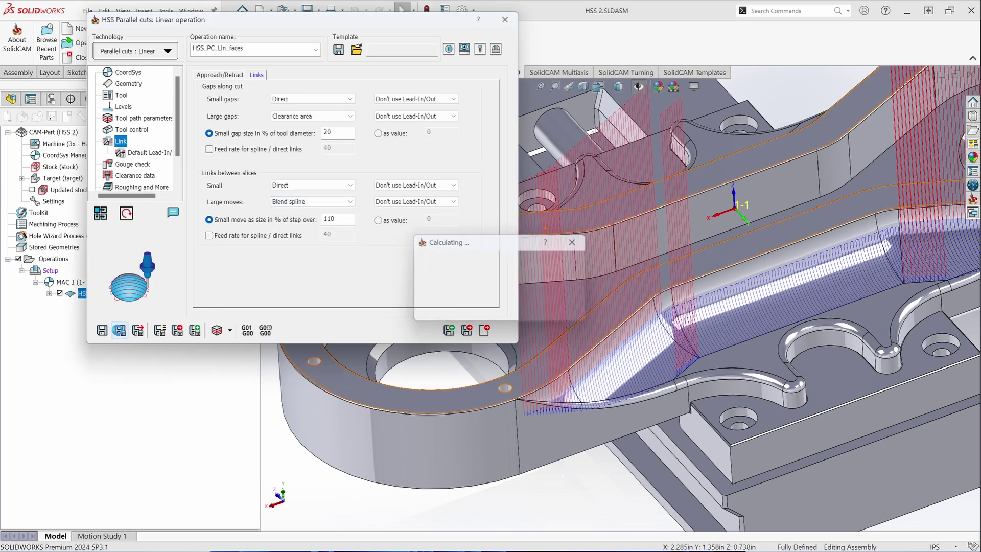
Step: Set small links between slices to Blend spline, recalculate, and inspect the rounded links
scroll(612, 357, down, 3)
scroll(611, 357, down, 5)
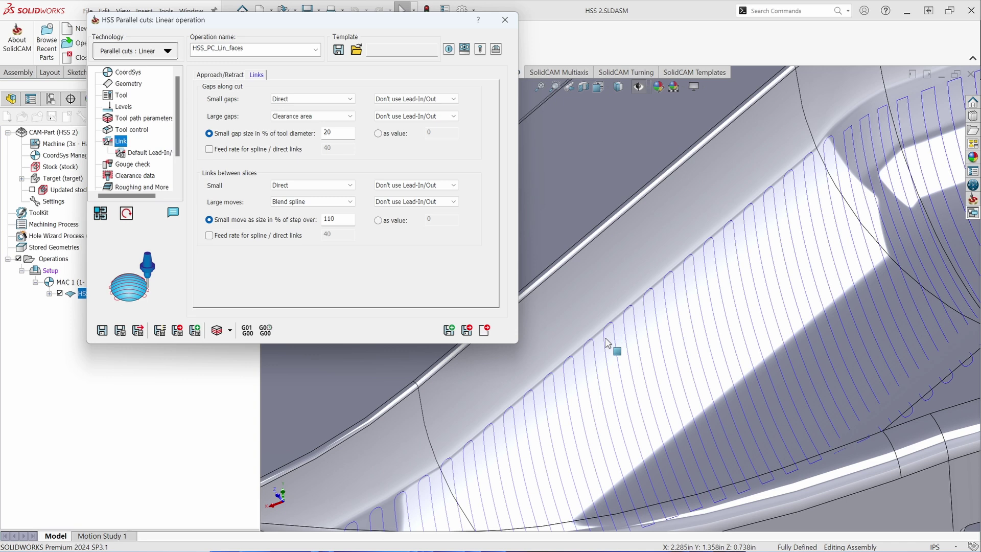
scroll(676, 334, up, 5)
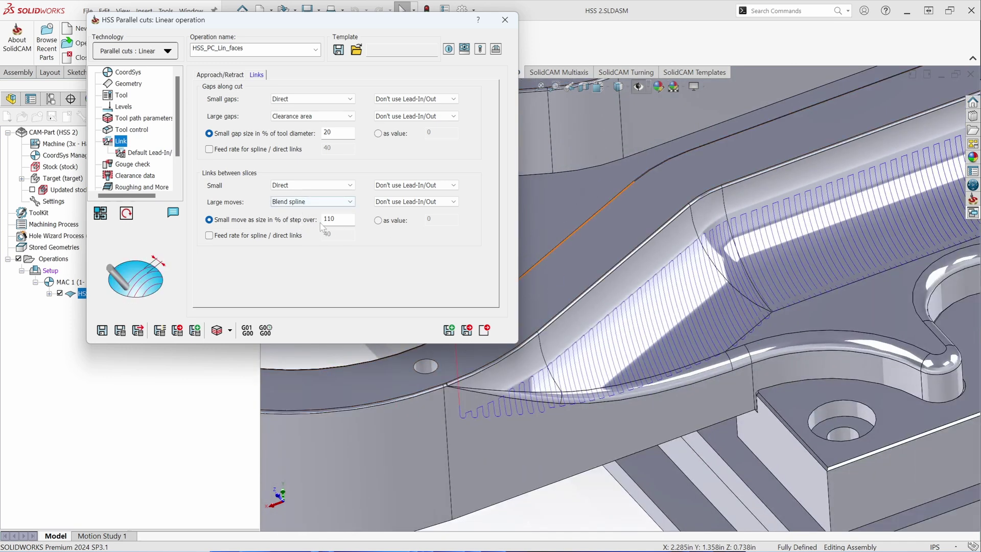
scroll(576, 295, down, 5)
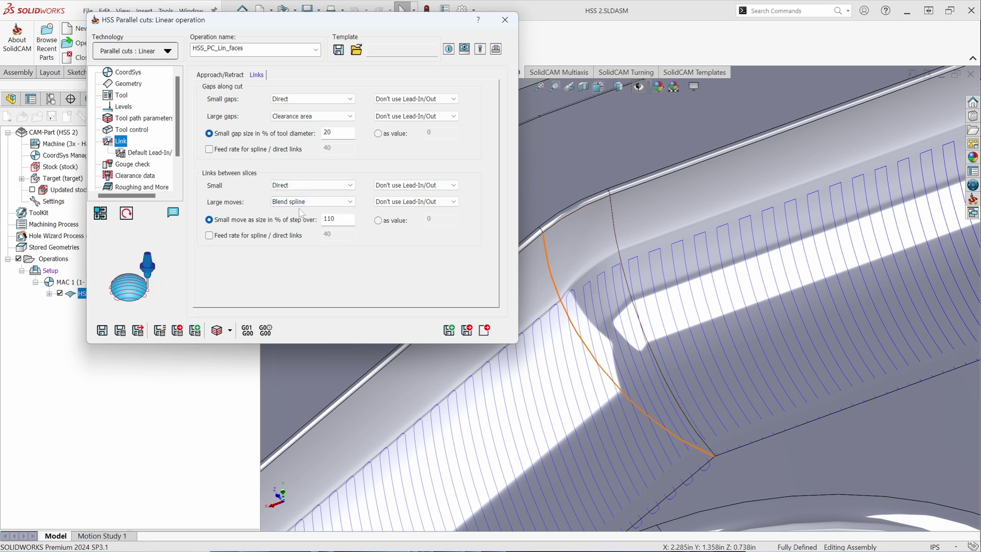
double_click(329, 219)
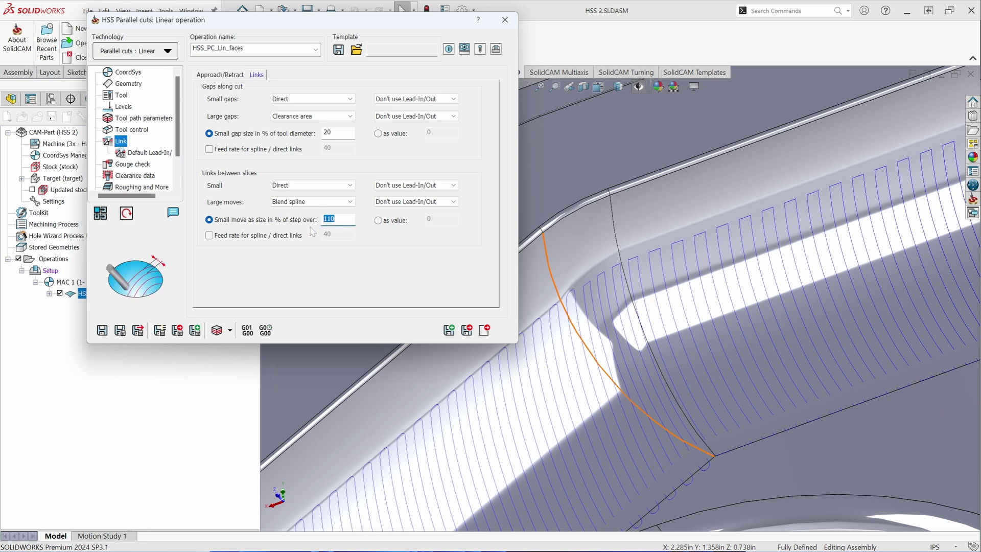
click(333, 185)
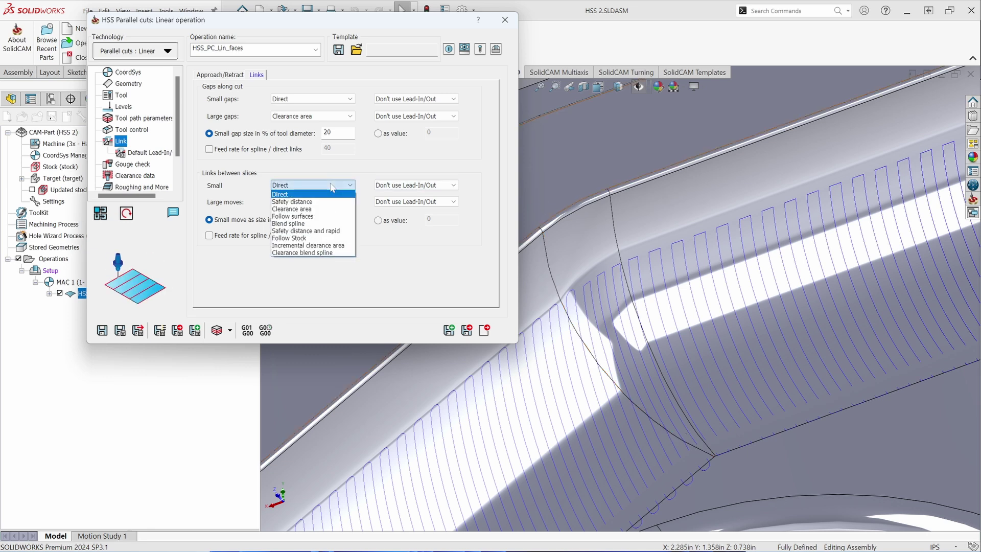
click(314, 223)
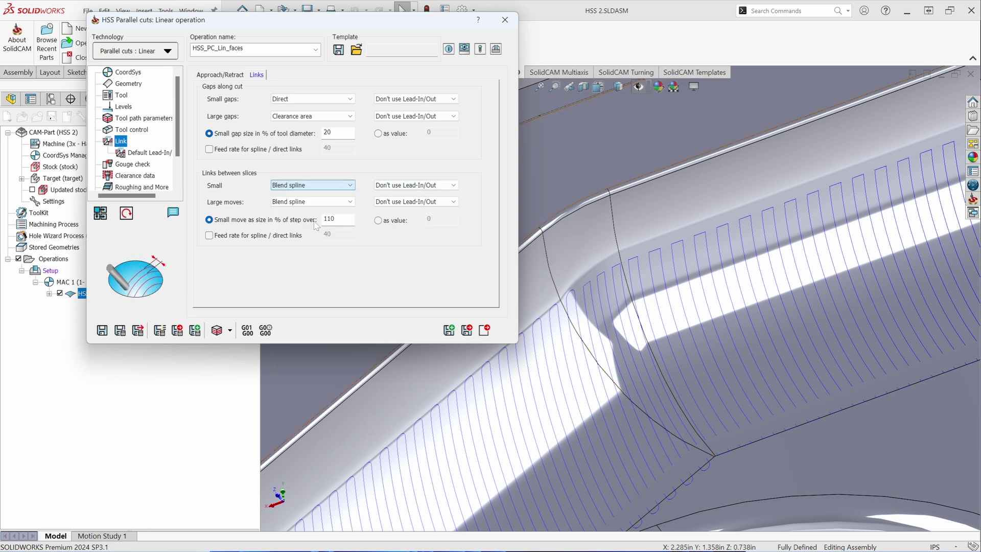
click(120, 331)
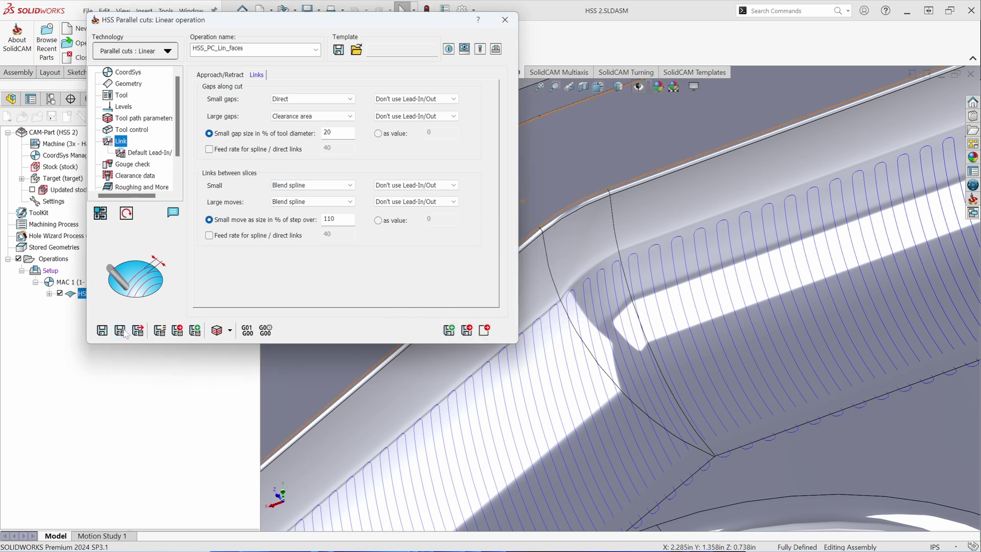
scroll(654, 316, up, 4)
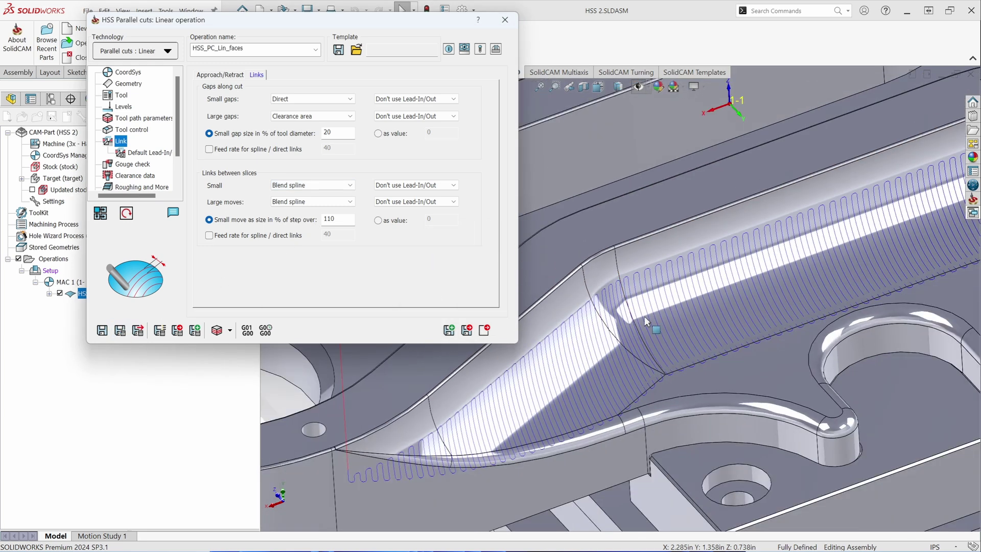
middle_drag(645, 315, 643, 346)
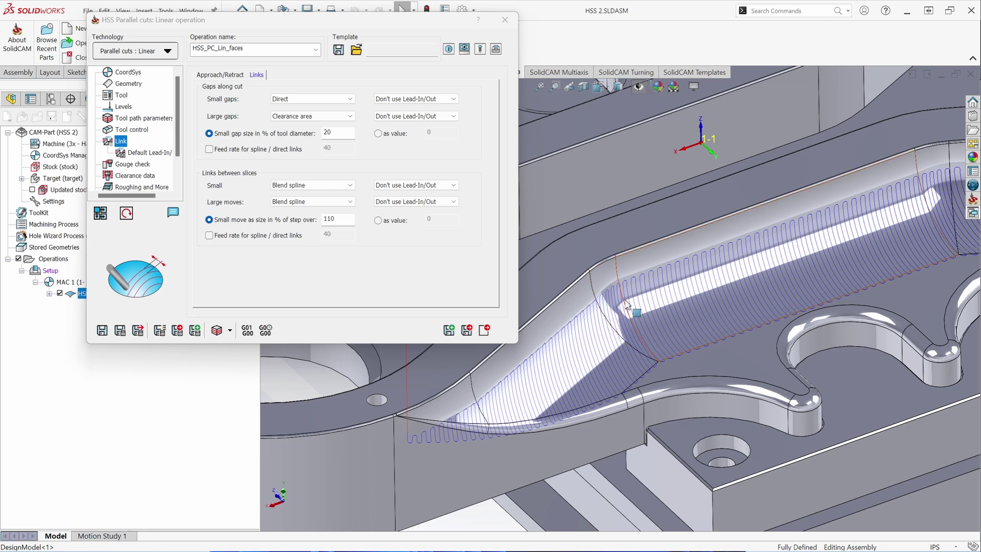
Step: Keep Zigzag sorting after trying One way, then save a copy named HSS_PC_Lin_faces_1
click(140, 119)
click(258, 76)
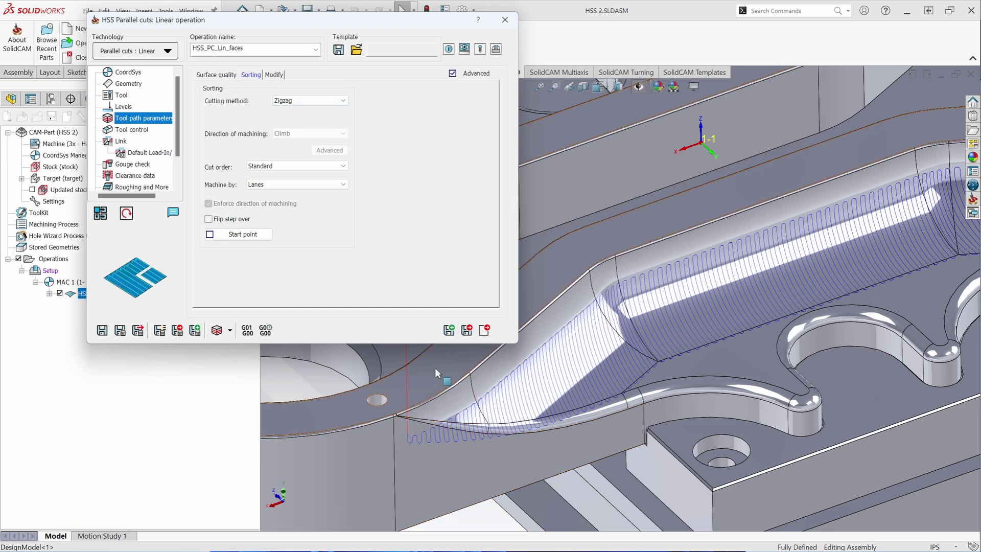
click(342, 102)
click(336, 110)
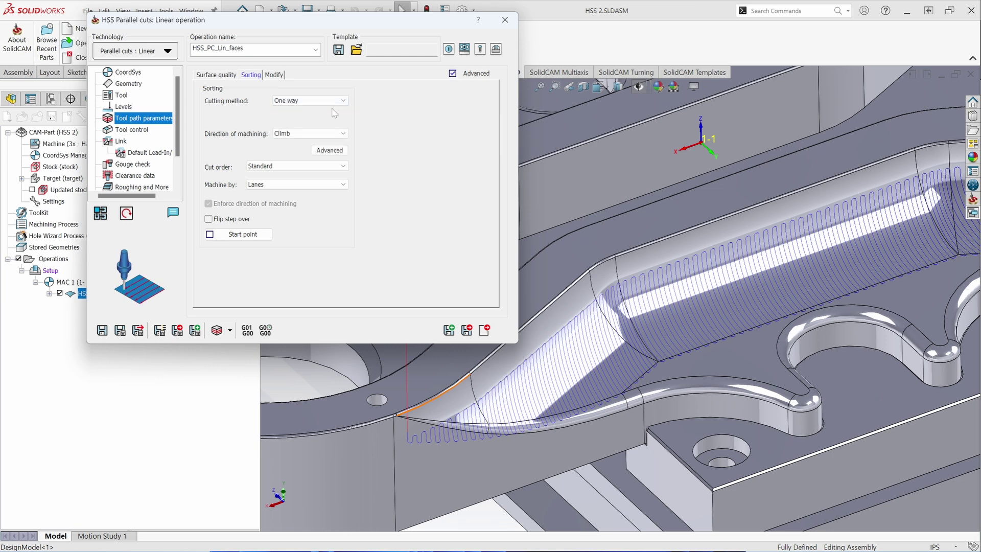
click(332, 101)
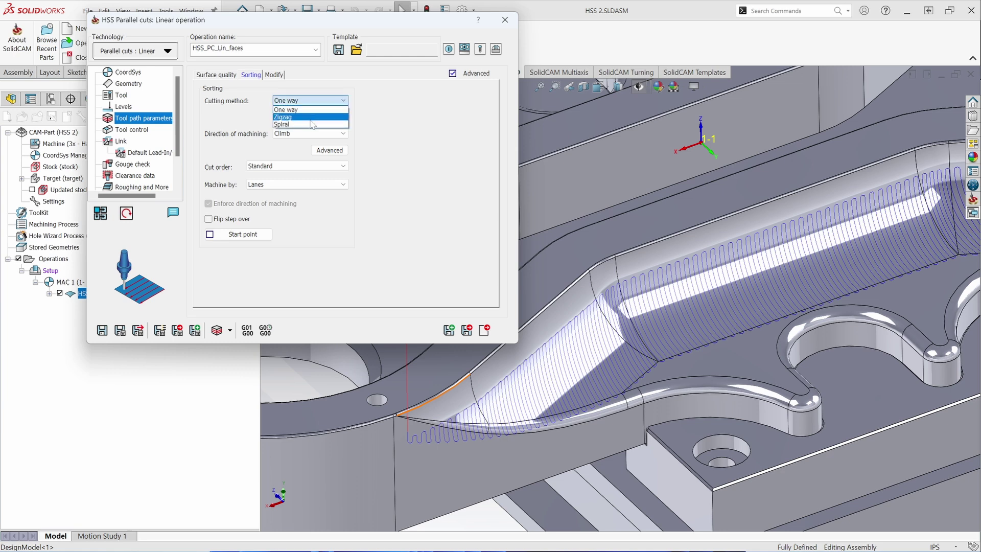
click(311, 118)
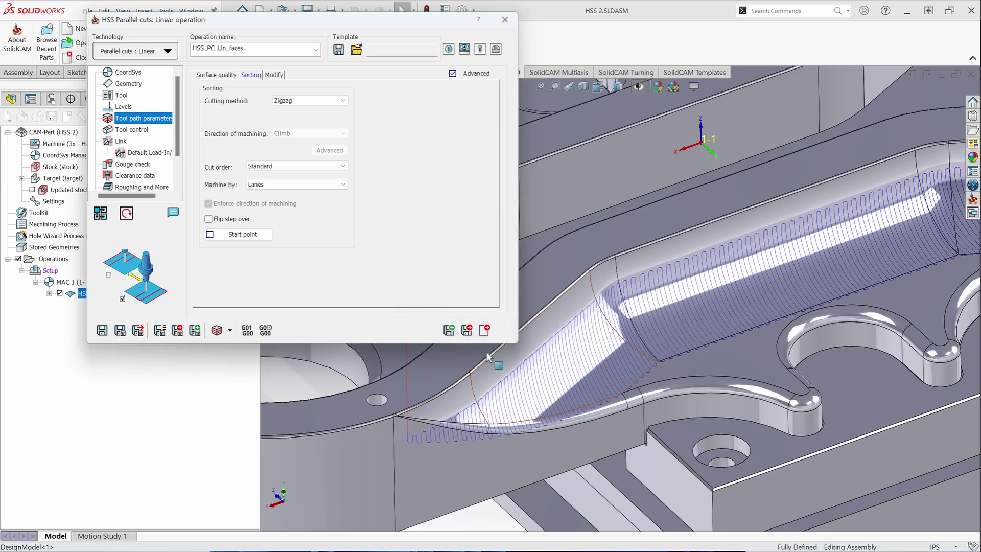
click(449, 331)
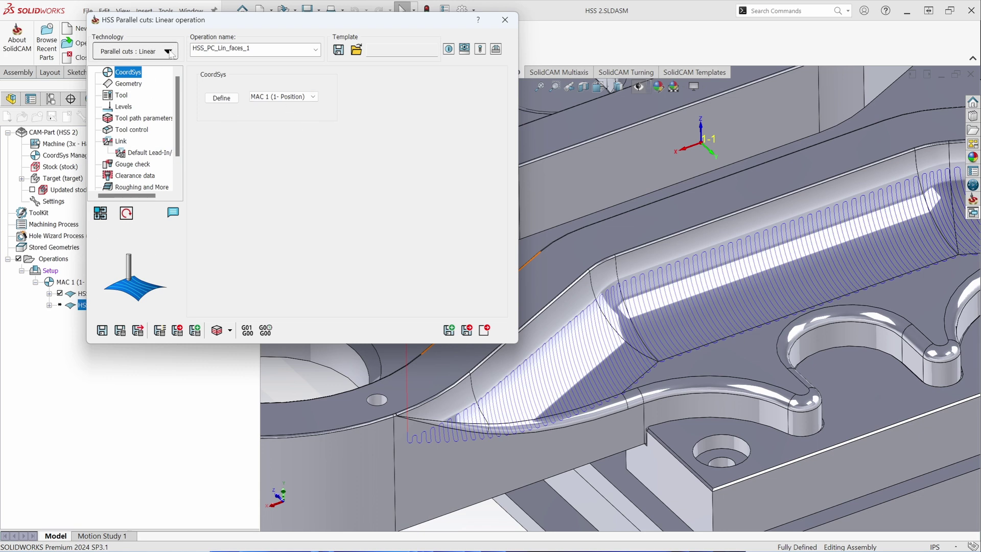
Step: Change the copy to Parallel cuts: Constant Z, calculate it, and hide the first operation's toolpath
click(171, 51)
mouse_move(214, 66)
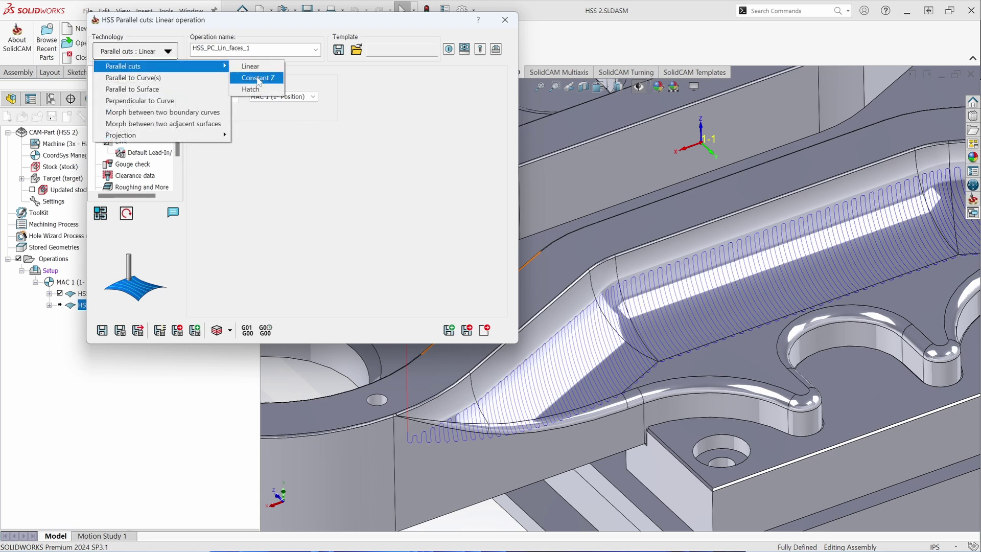
click(258, 78)
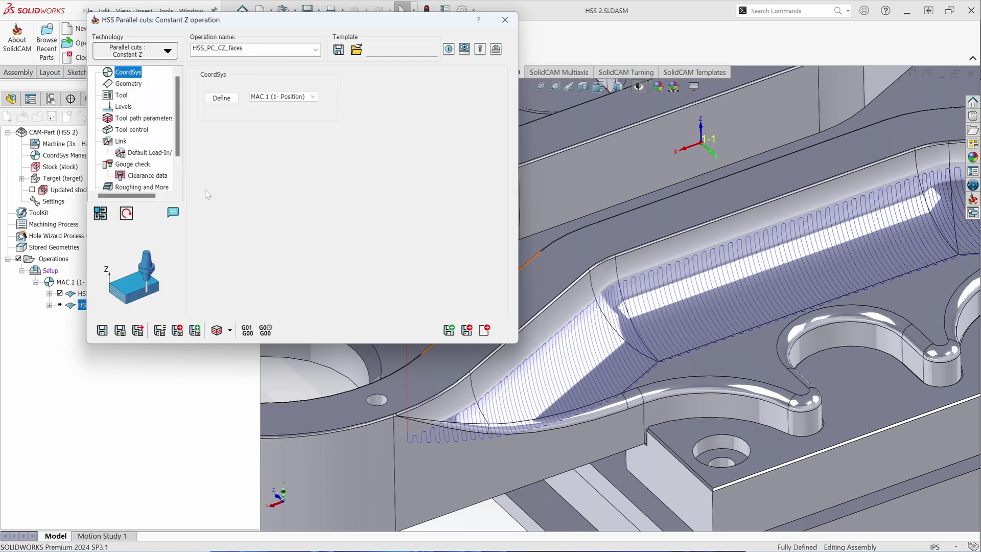
click(120, 330)
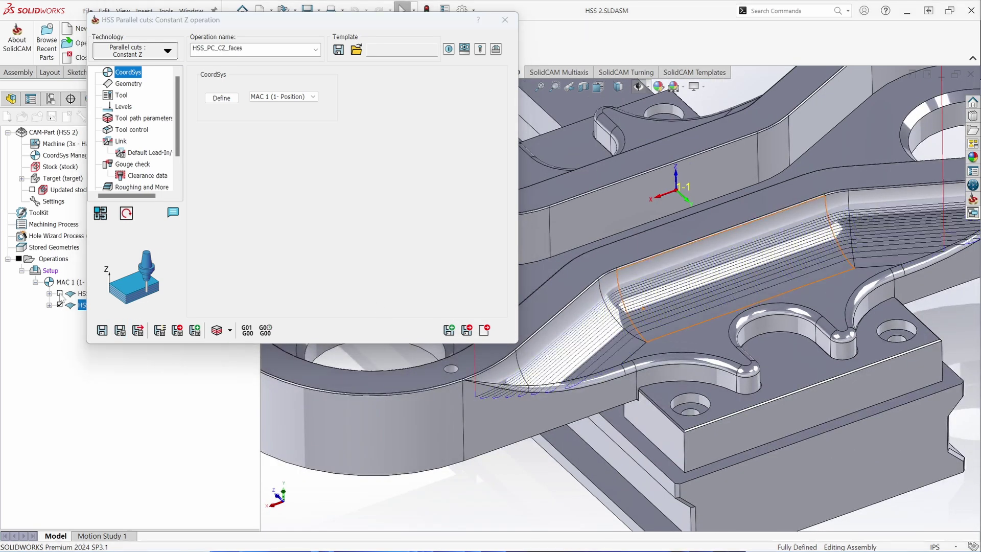
click(60, 293)
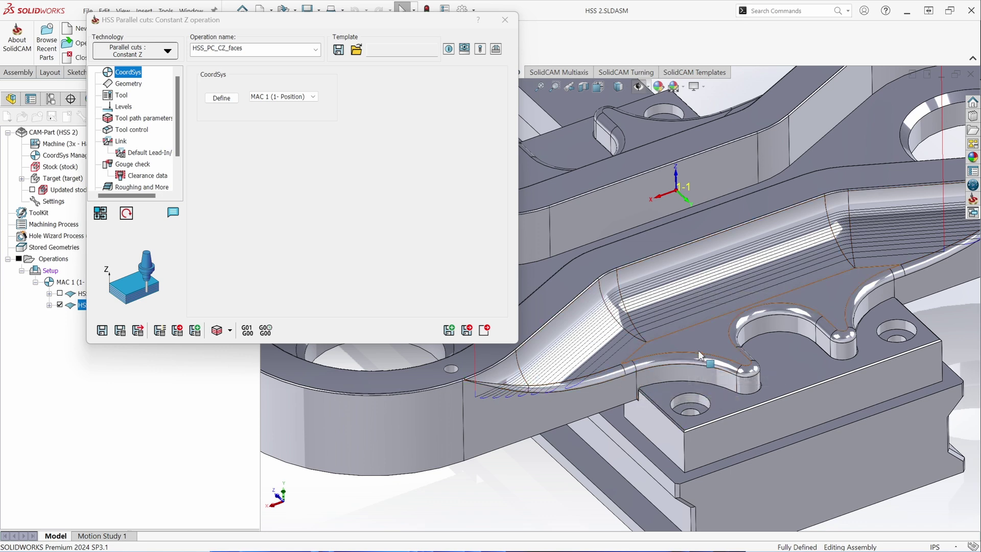
scroll(735, 318, down, 3)
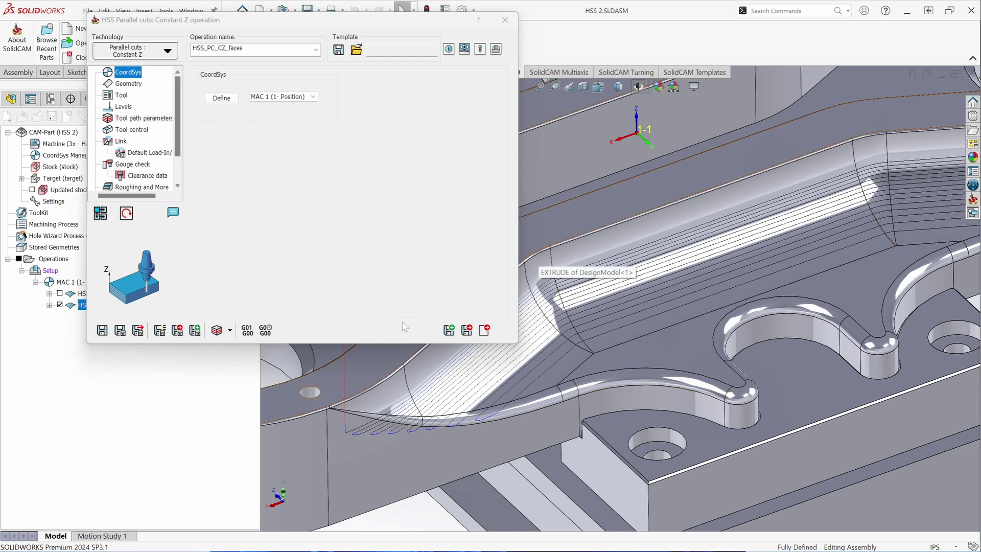
Step: Save the Constant Z operation as a copy and change its technology to Parallel cuts > Linear
click(449, 330)
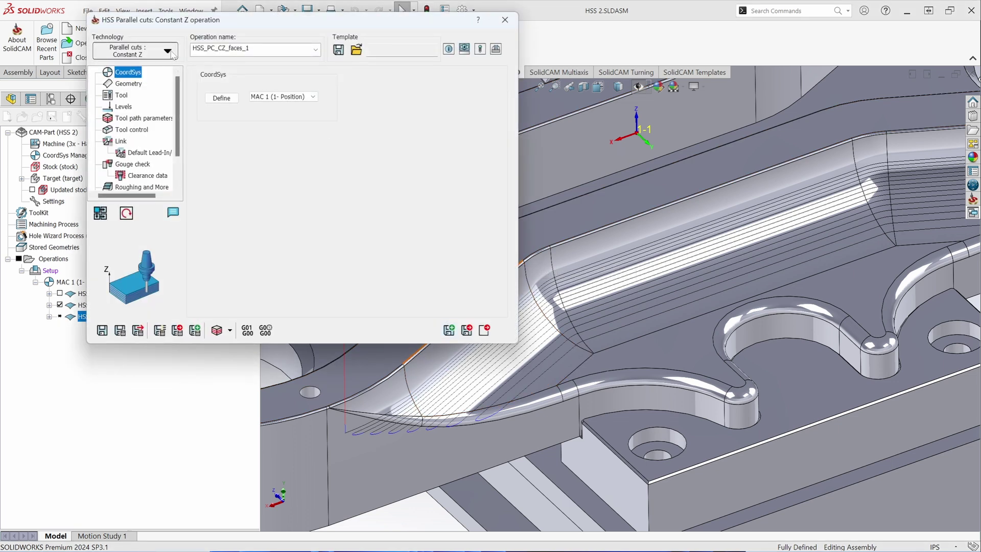
click(168, 50)
mouse_move(214, 65)
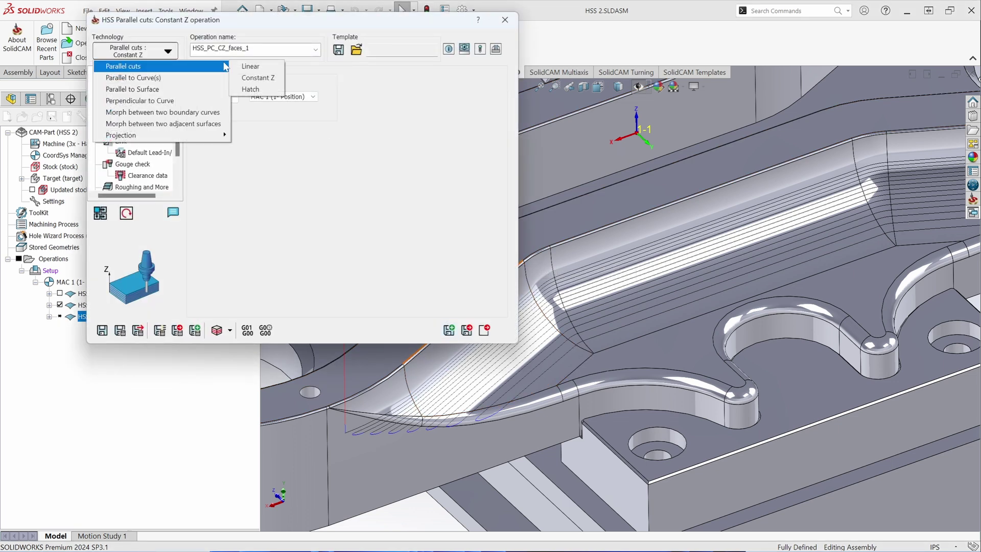
click(263, 67)
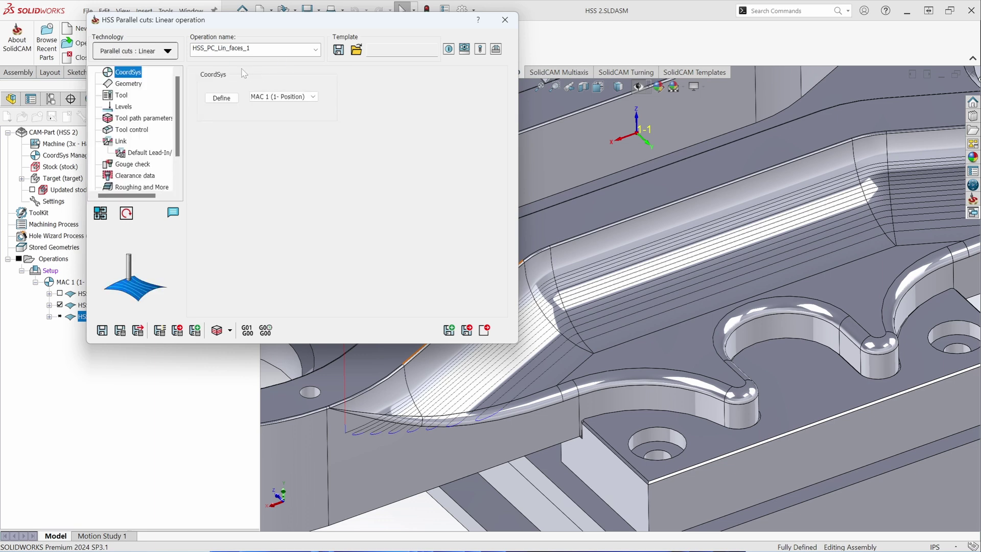
Step: Set new drive faces to the flat face beside the arc cut-outs
click(121, 84)
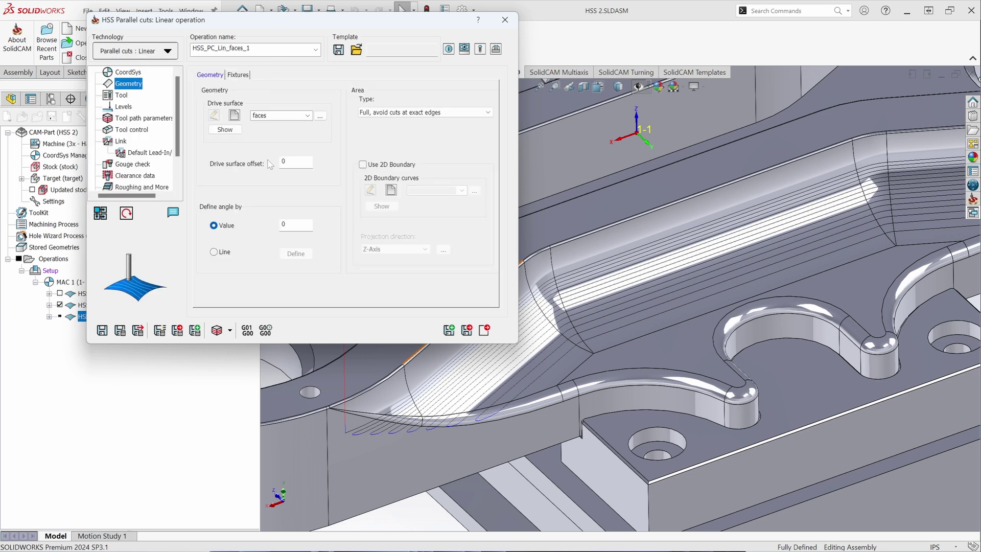
click(247, 131)
scroll(675, 348, up, 3)
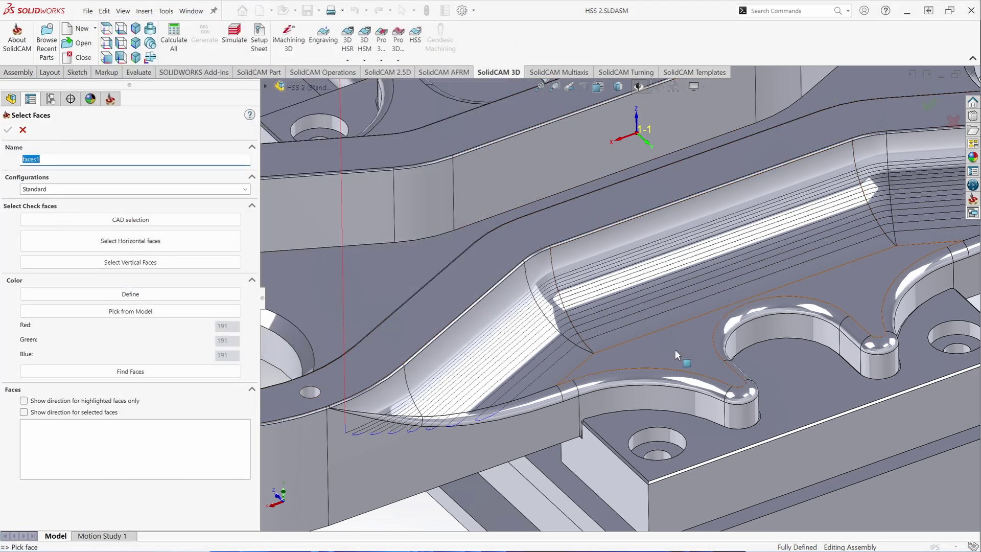
click(675, 348)
scroll(806, 363, down, 3)
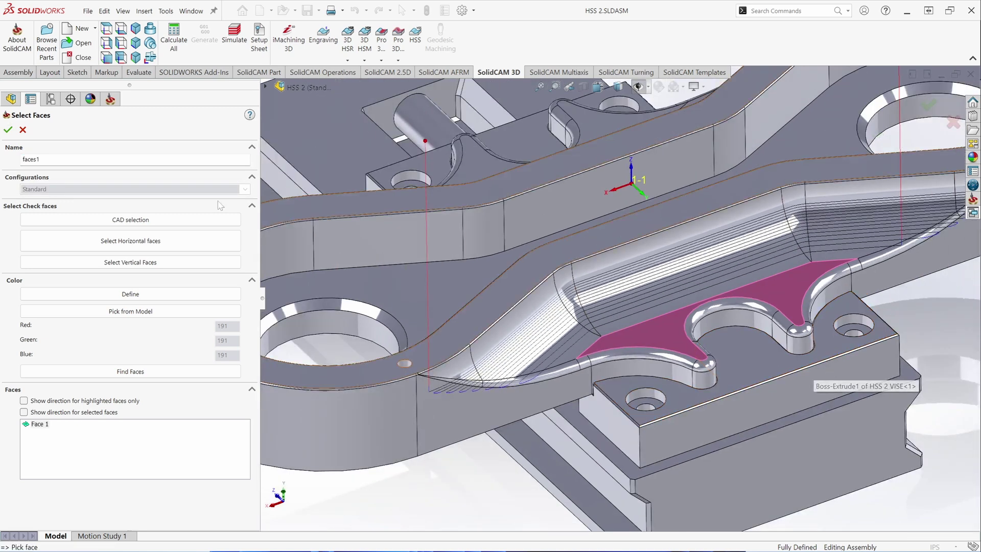
click(8, 130)
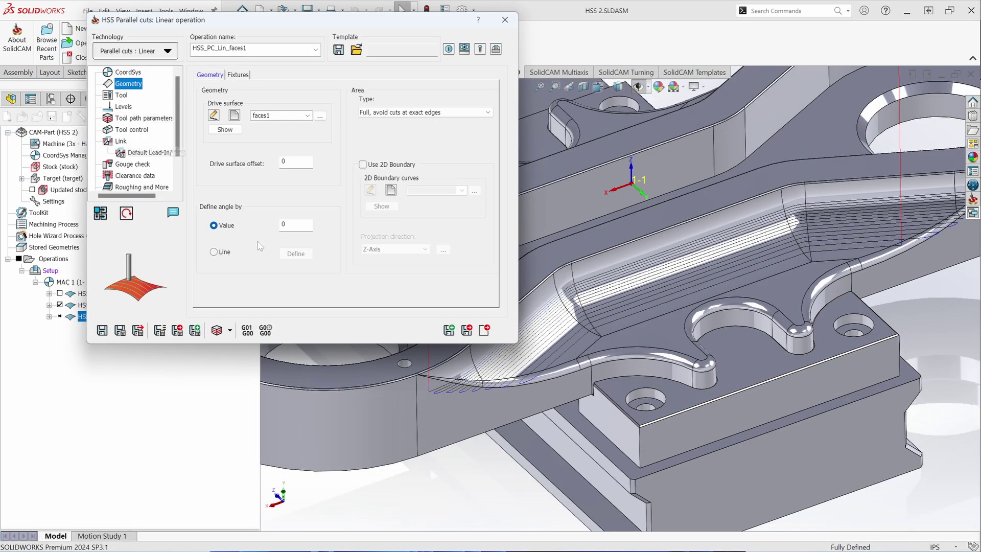
Step: Save and calculate the HSS_PC_Lin_faces1 linear toolpath
click(120, 330)
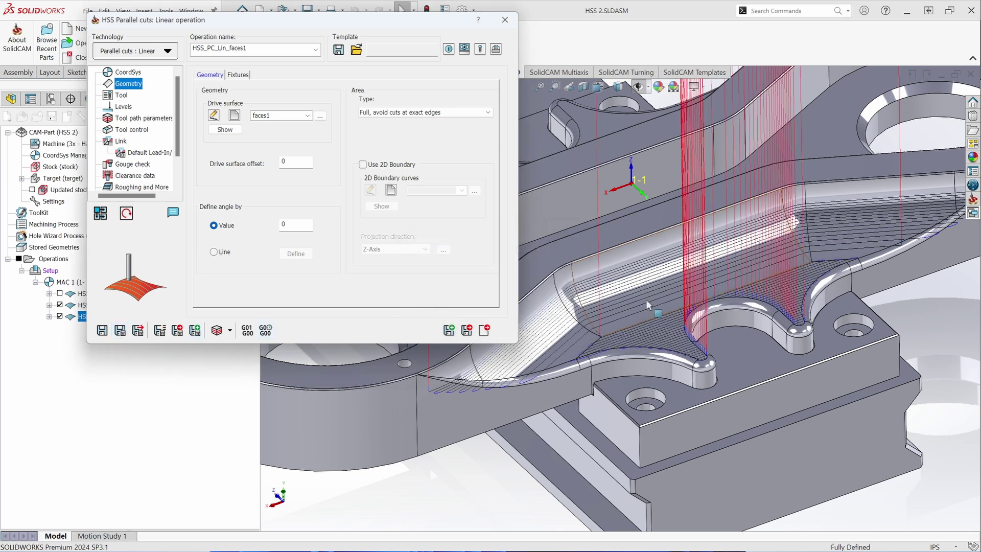
scroll(844, 297, down, 2)
scroll(844, 297, down, 1)
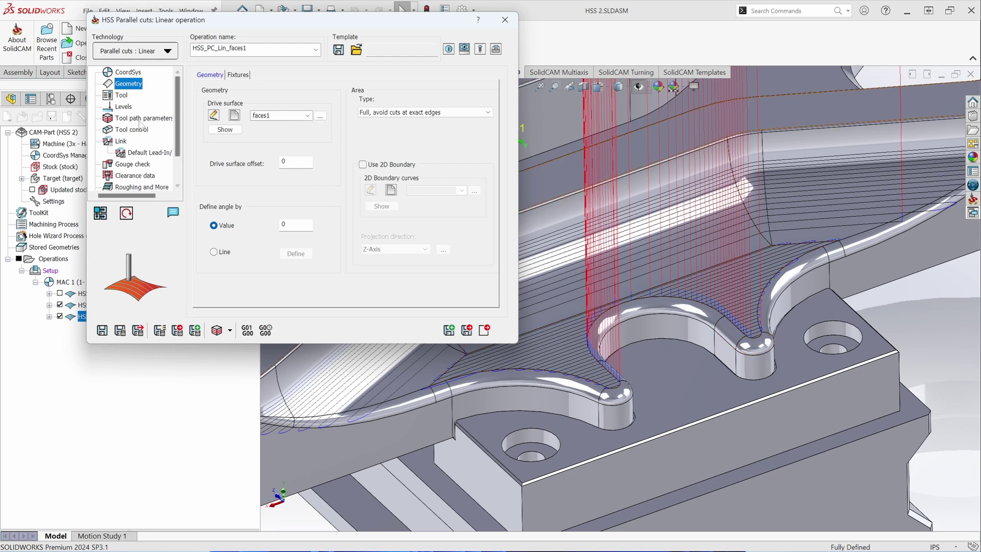
click(121, 142)
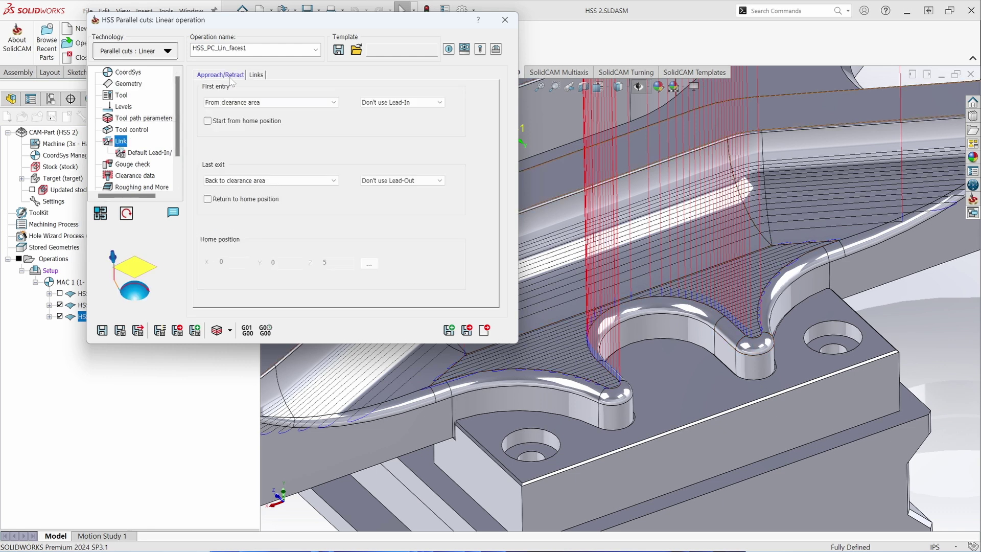
Step: Set large gap links along the cut to Direct and recalculate the toolpath
click(257, 75)
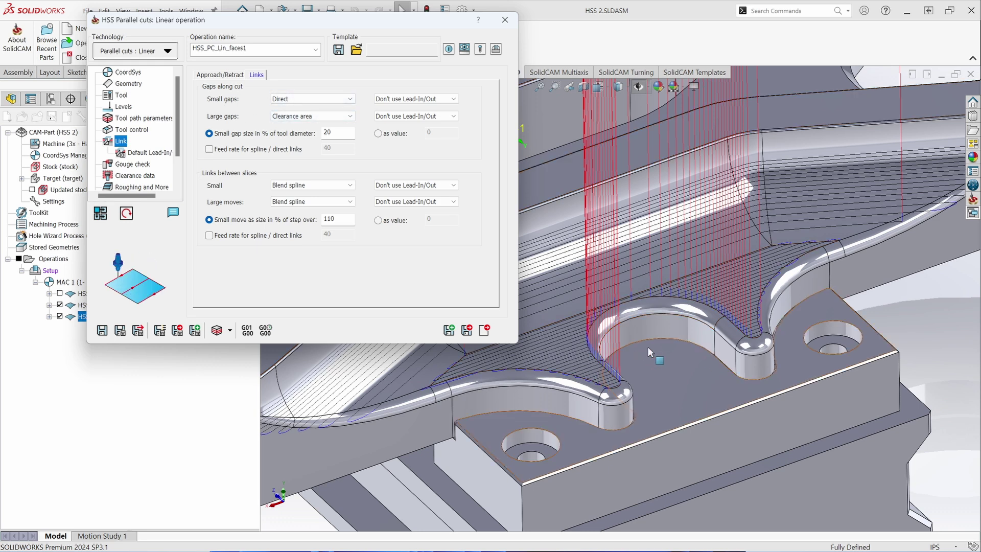
click(299, 117)
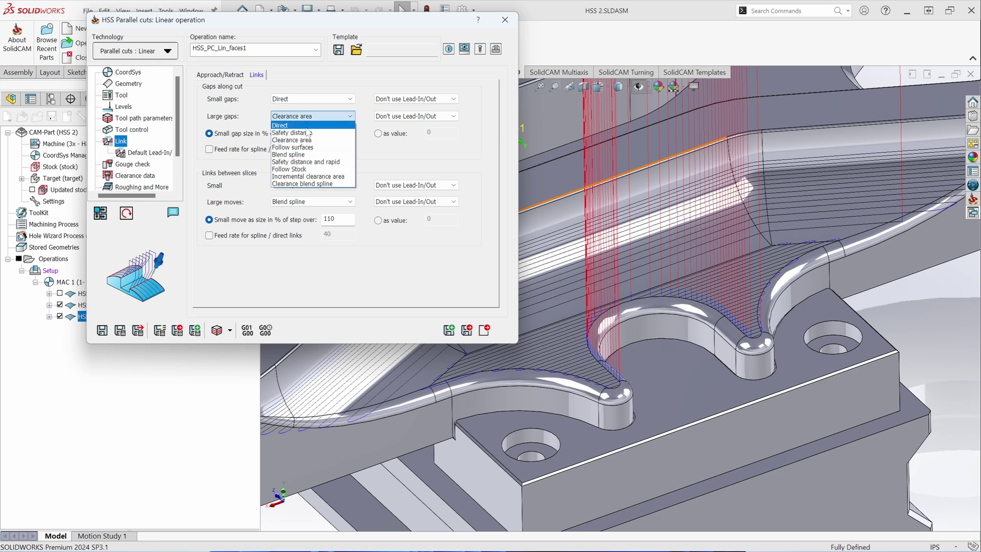
click(305, 128)
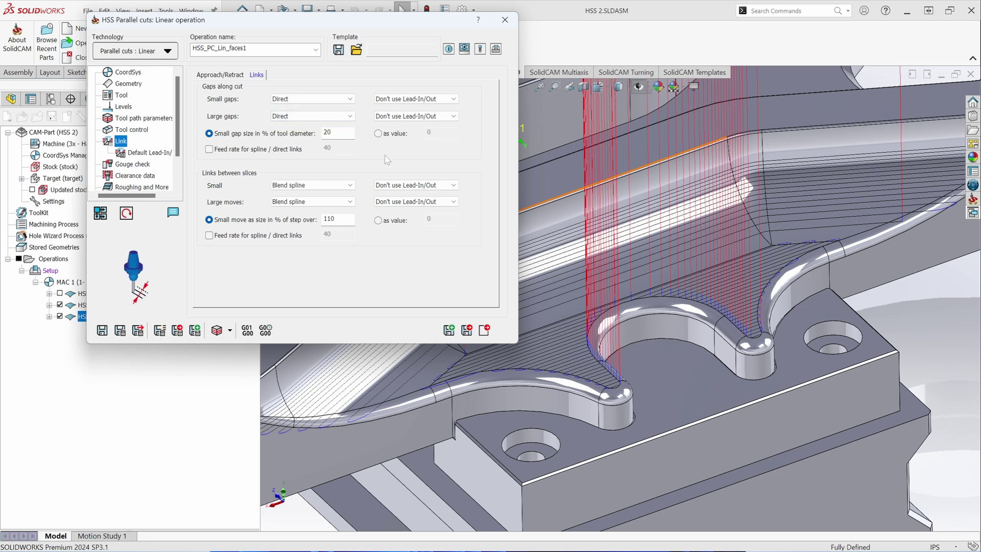
click(119, 331)
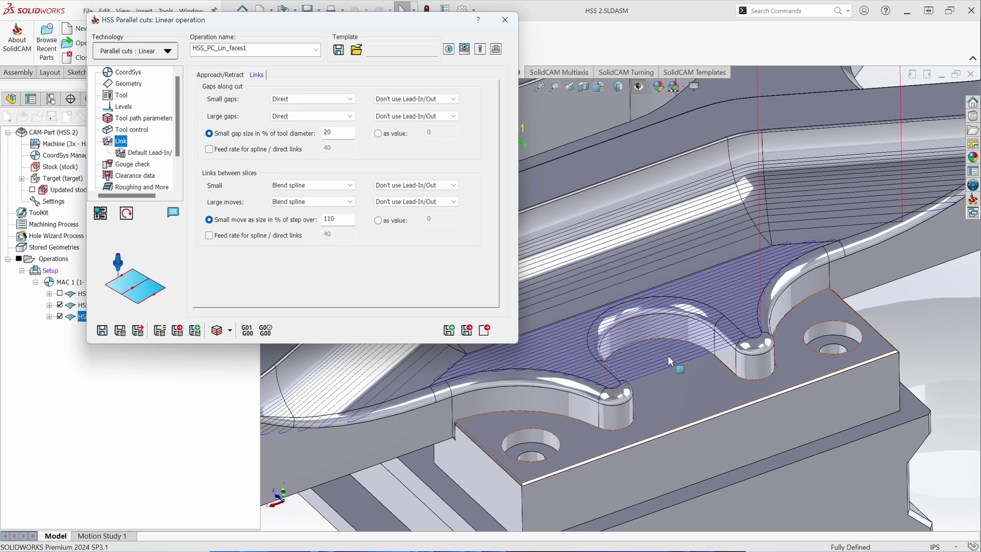
Step: Switch large gap links back to Clearance area
click(351, 116)
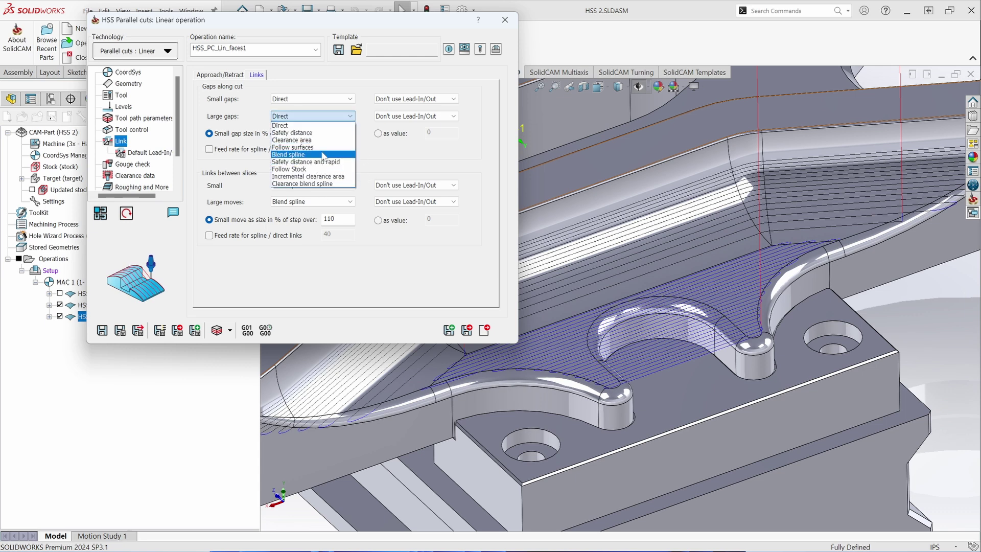
click(344, 84)
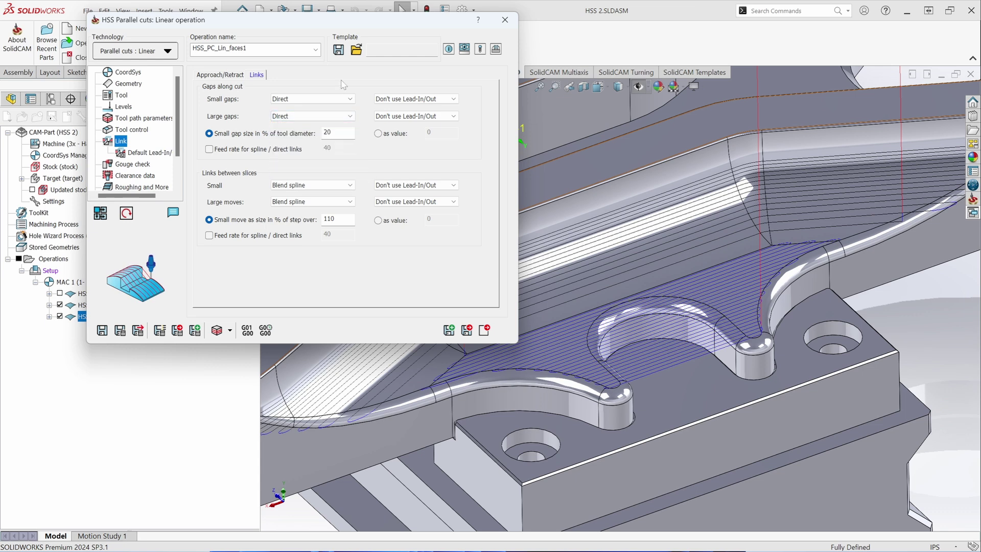
click(289, 117)
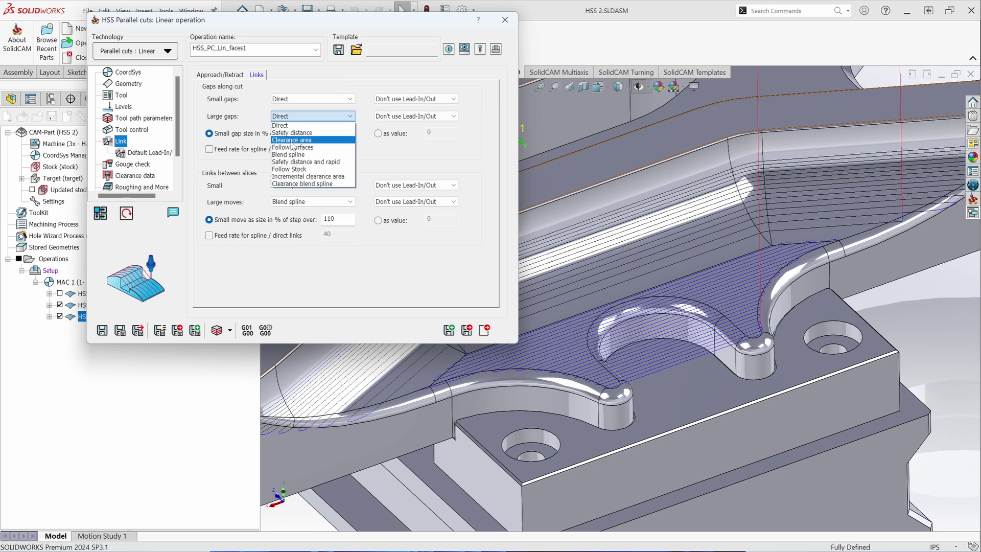
click(295, 146)
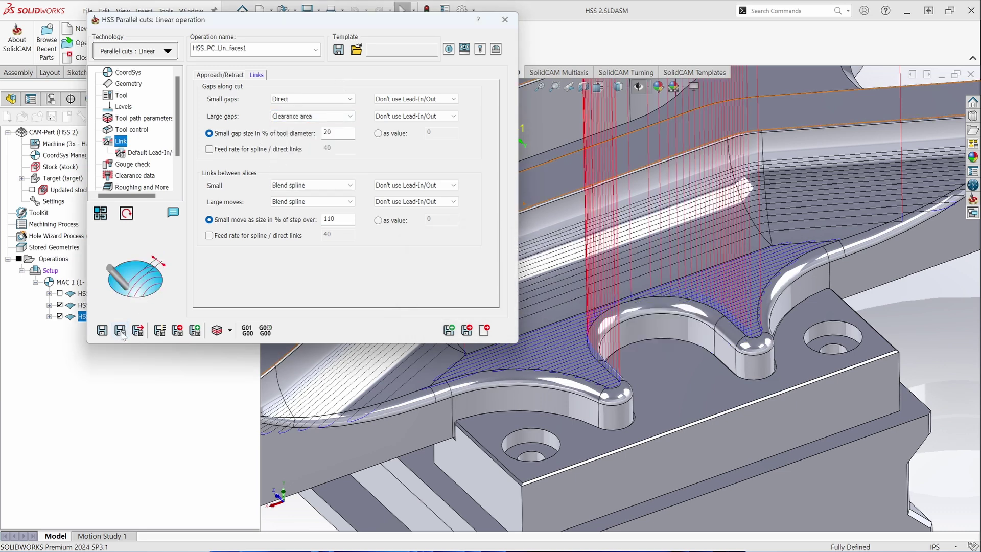
Step: Set Sorting's Machine by to Regions, recalculate, and launch the simulation
click(161, 119)
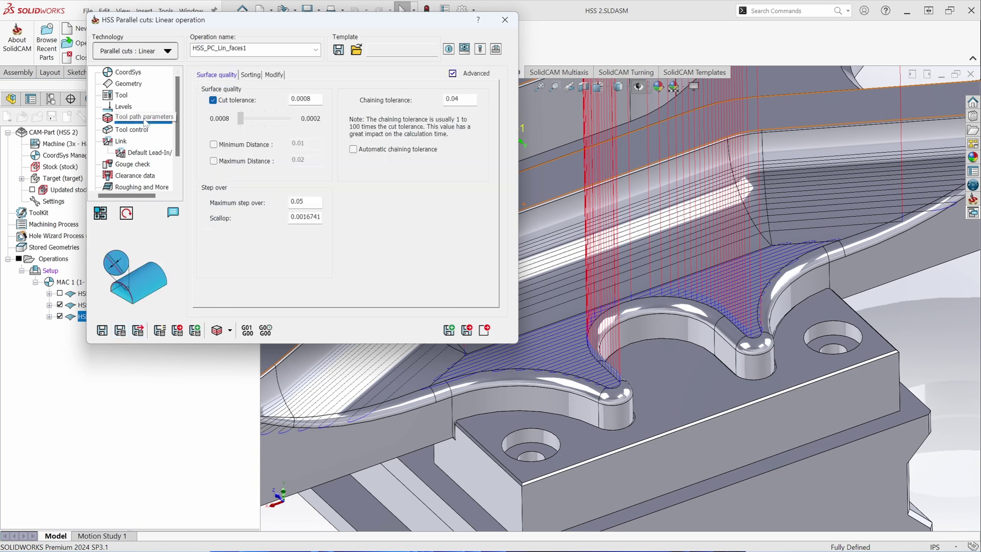
click(250, 75)
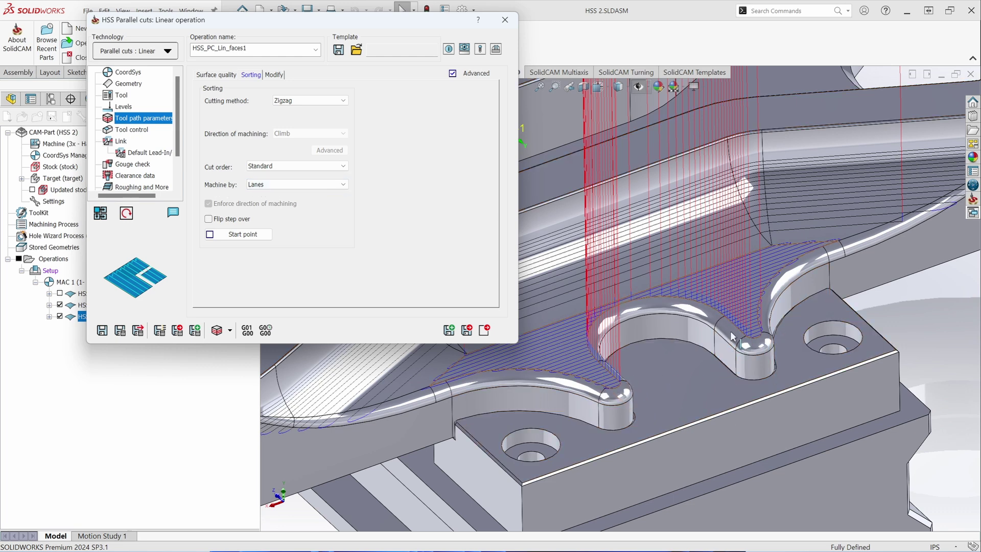
click(270, 184)
click(270, 201)
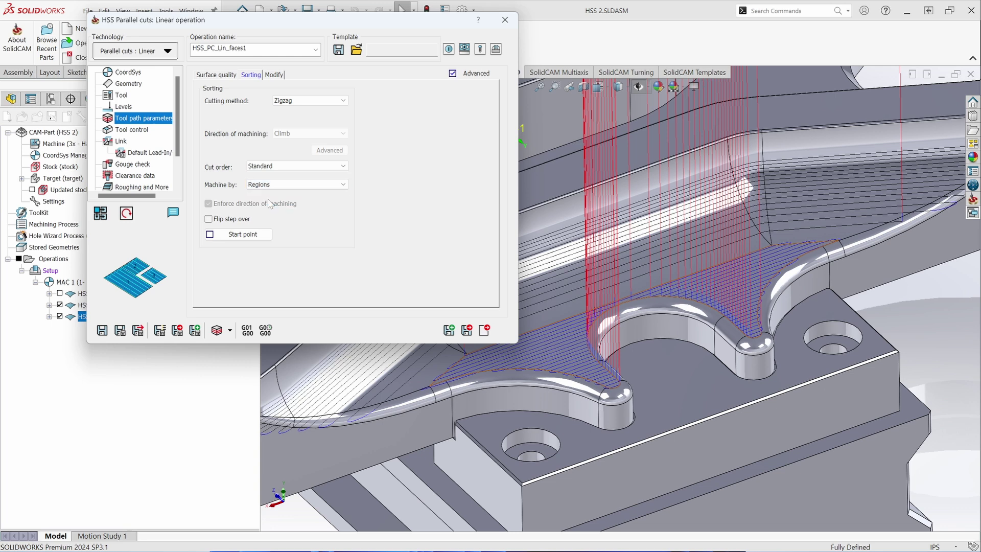
click(120, 330)
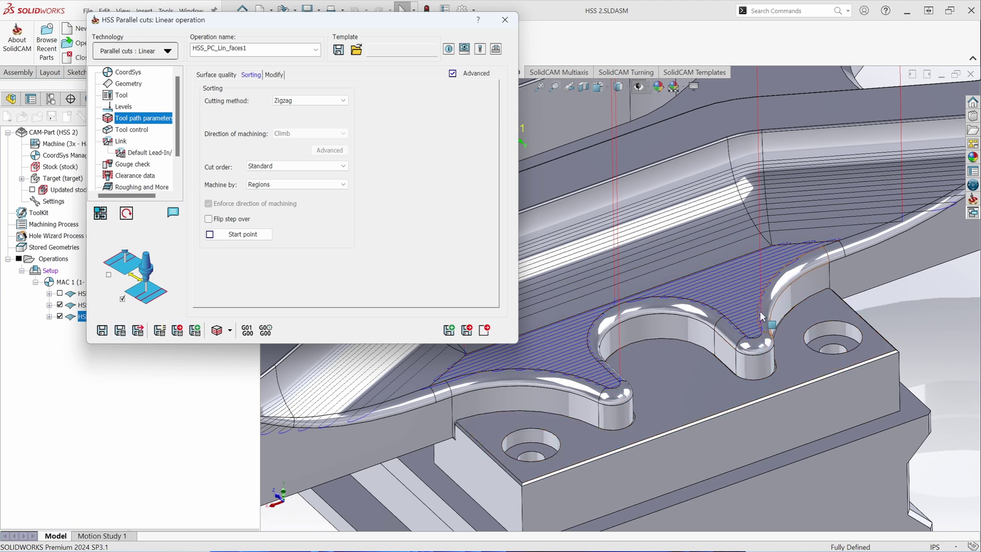
click(218, 331)
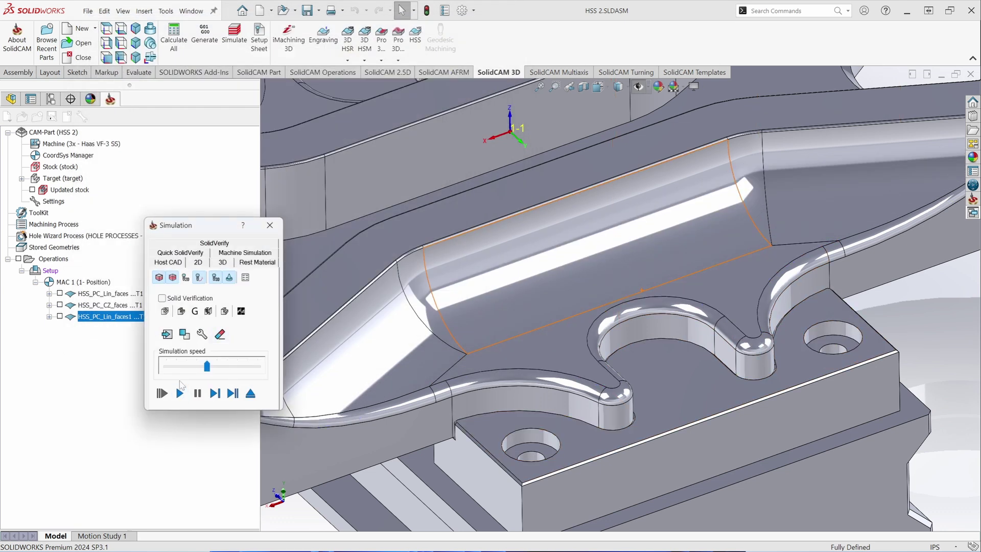
Step: Play the region-by-region simulation at reduced speed, pause it, and return to the operation
click(189, 366)
click(179, 393)
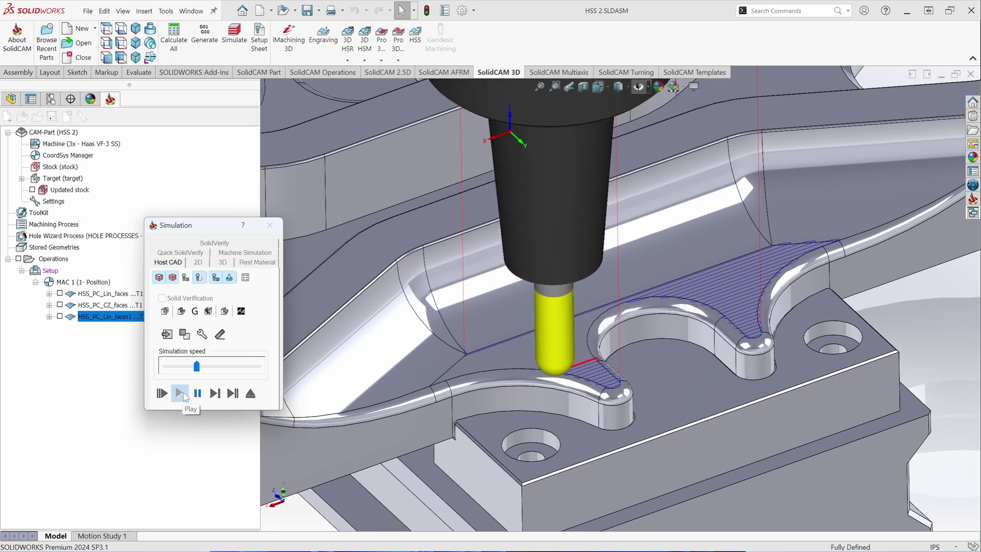
click(197, 393)
click(269, 226)
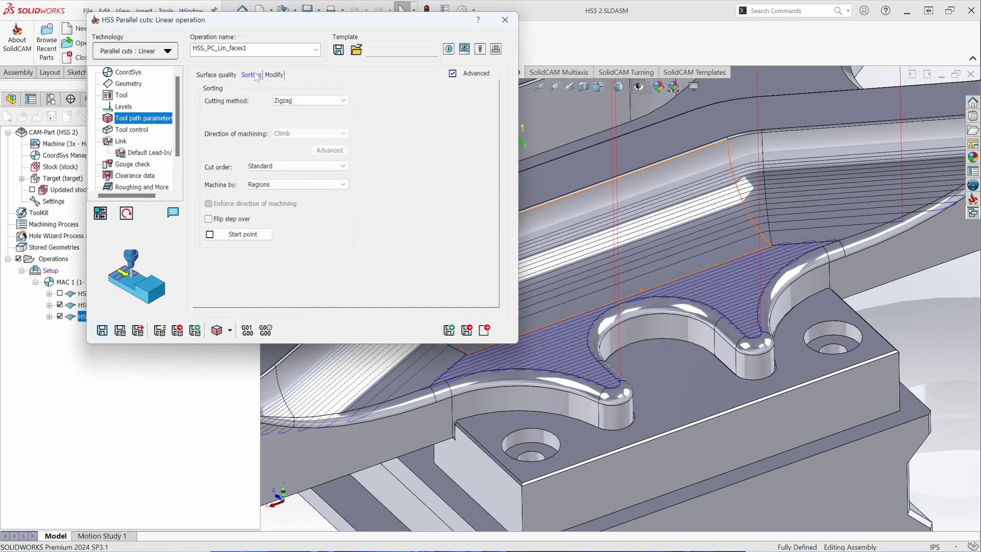
Step: Enable Extend/Trim in the Modify options, leaving extension across gaps off
click(274, 75)
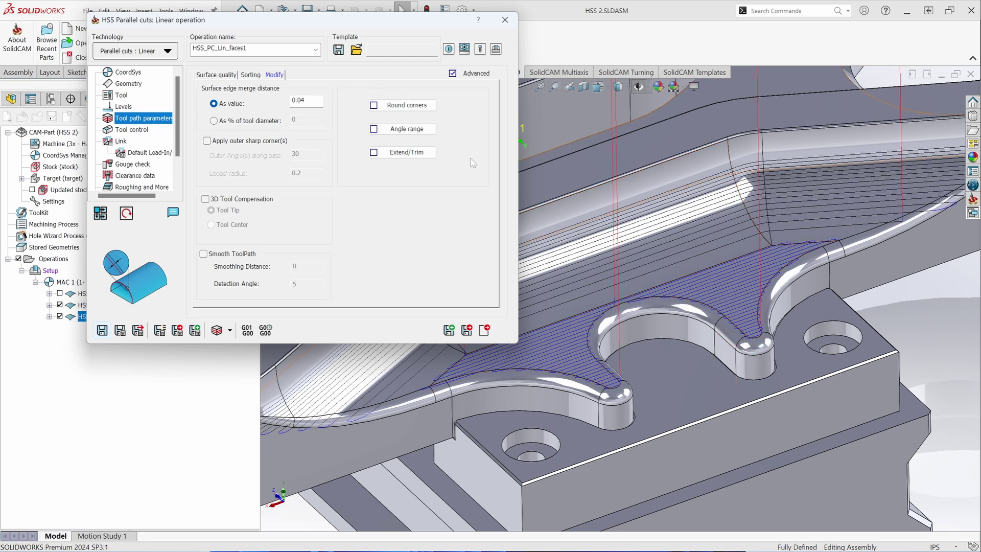
click(417, 153)
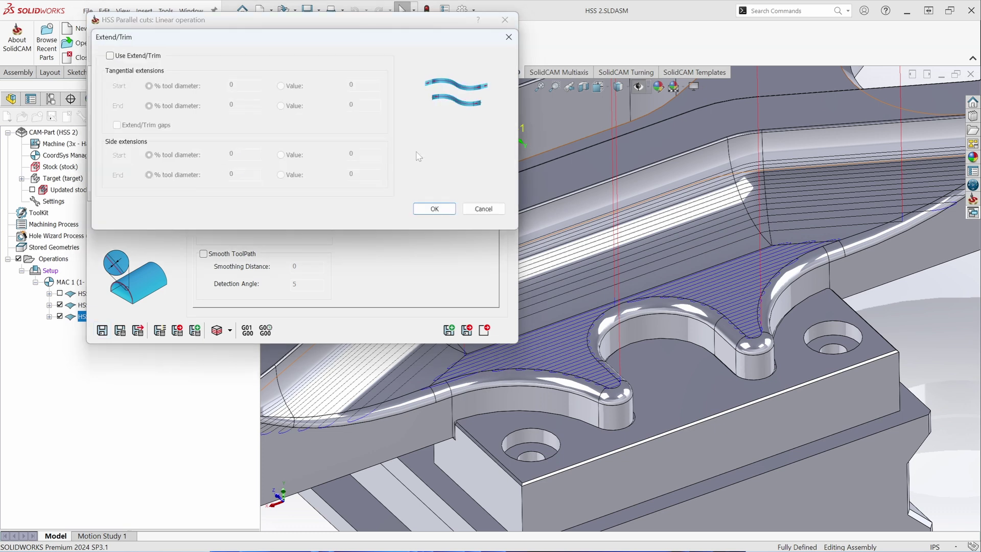
click(110, 55)
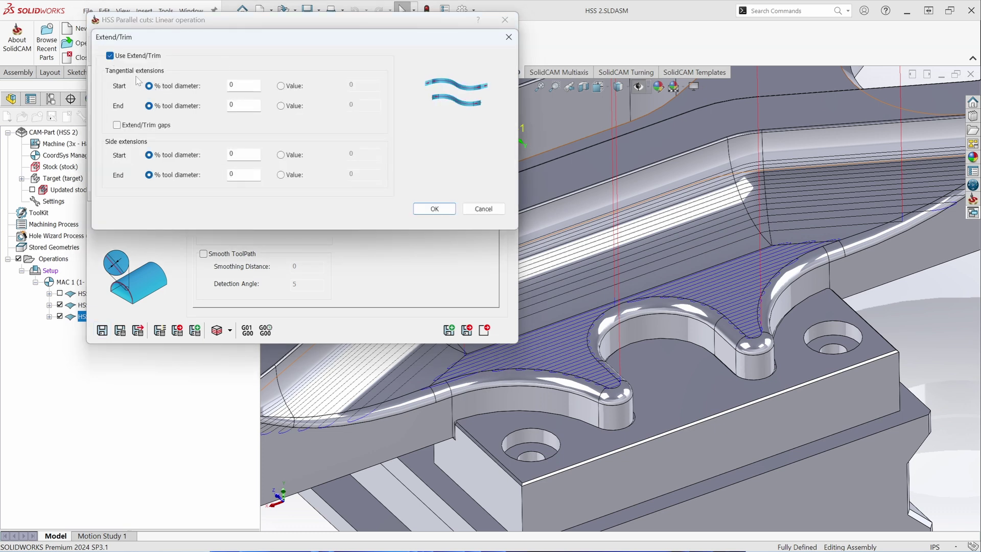
click(116, 125)
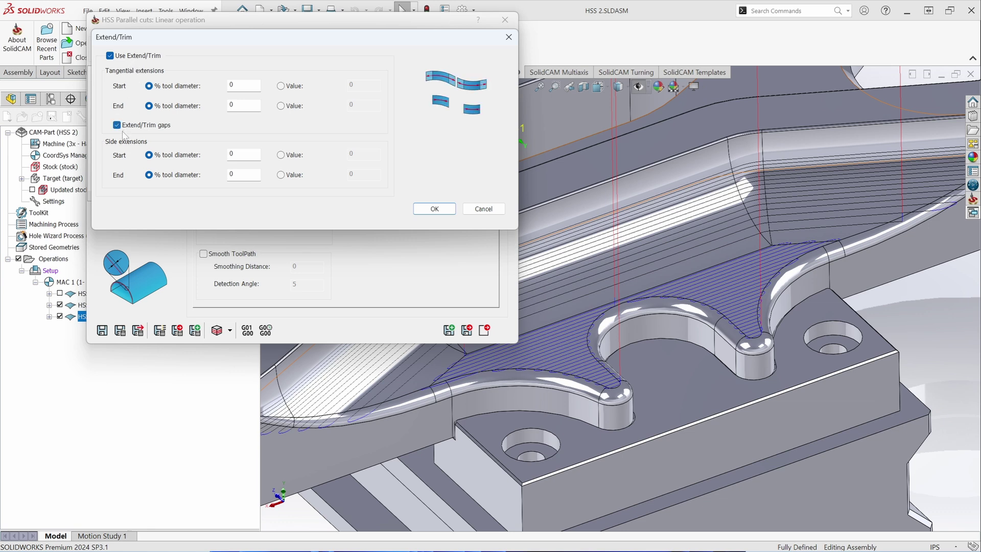
click(116, 125)
Step: Make the start and end tangential extensions absolute, with a start extension of 0.1
click(232, 85)
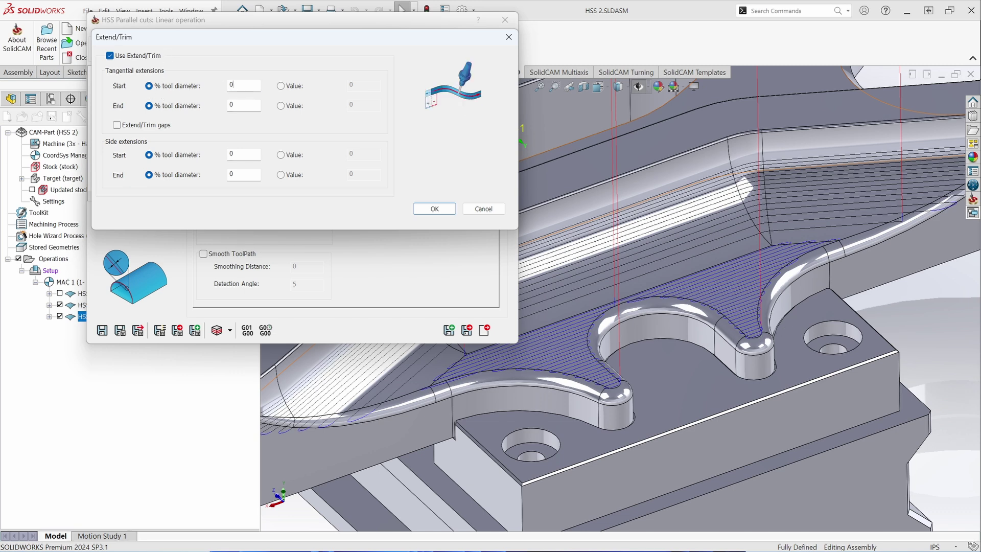
click(280, 85)
click(280, 105)
click(352, 85)
text(.1)
key(Tab)
Step: Recalculate with the extensions, then turn Extend/Trim off and recalculate again
click(432, 208)
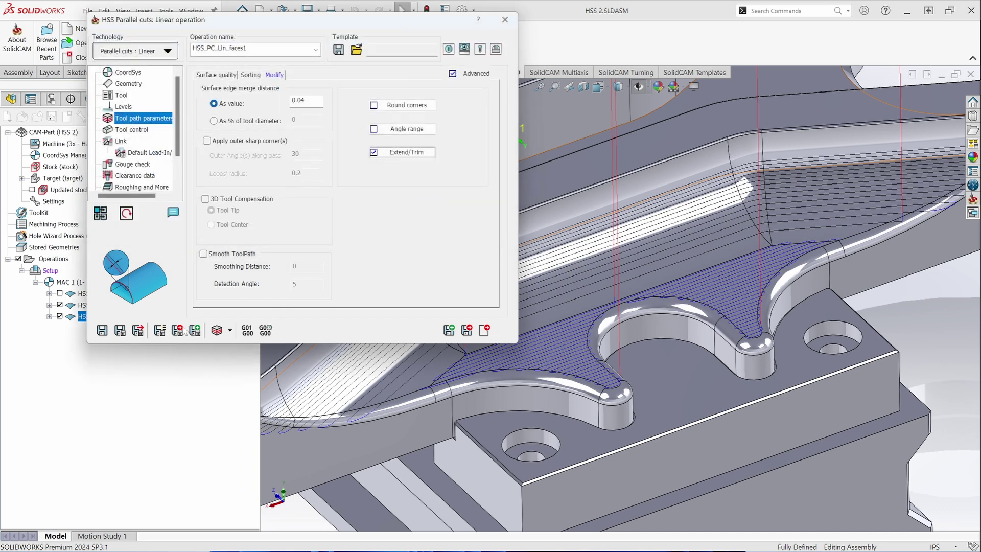
click(119, 331)
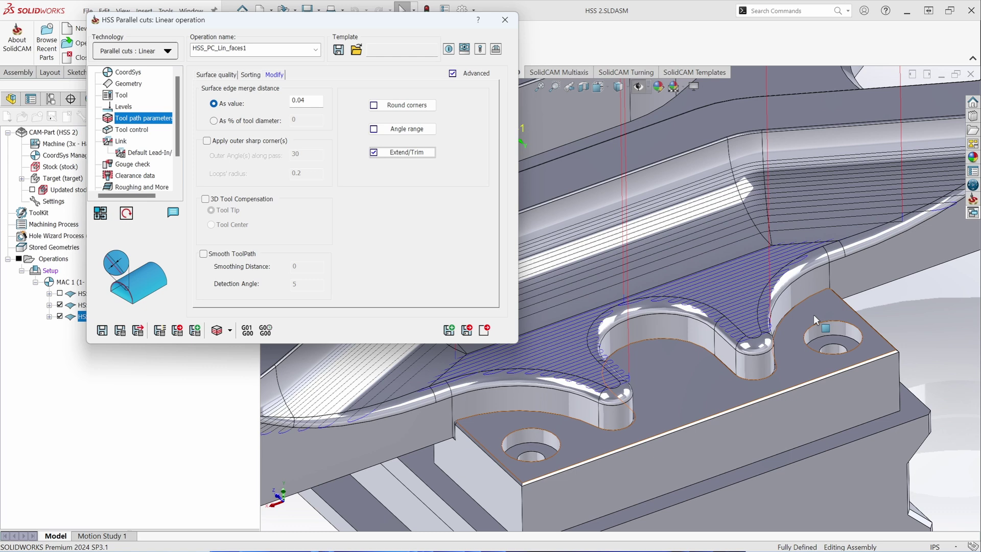
click(376, 153)
click(119, 331)
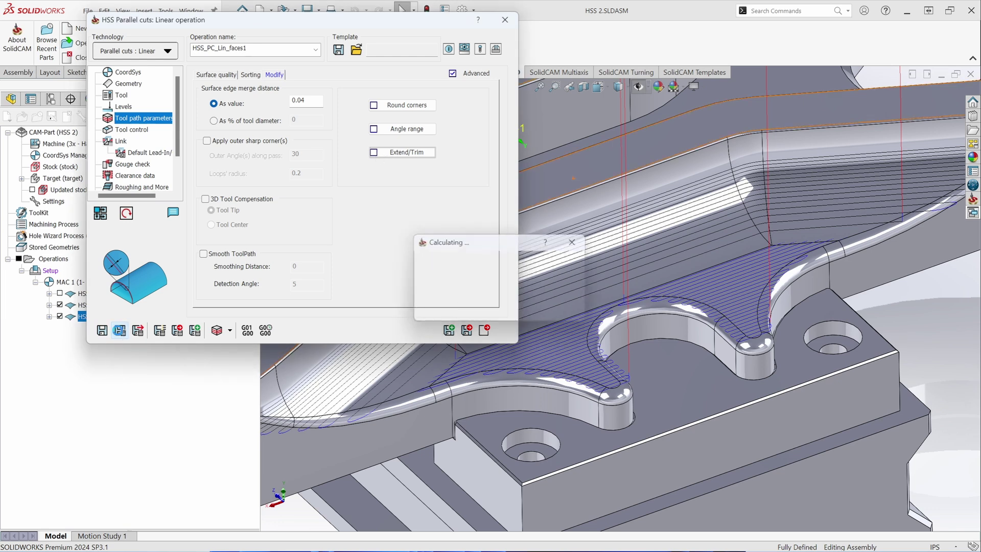
Step: Set both small and large links between slices to Use Lead-In/Out
click(120, 142)
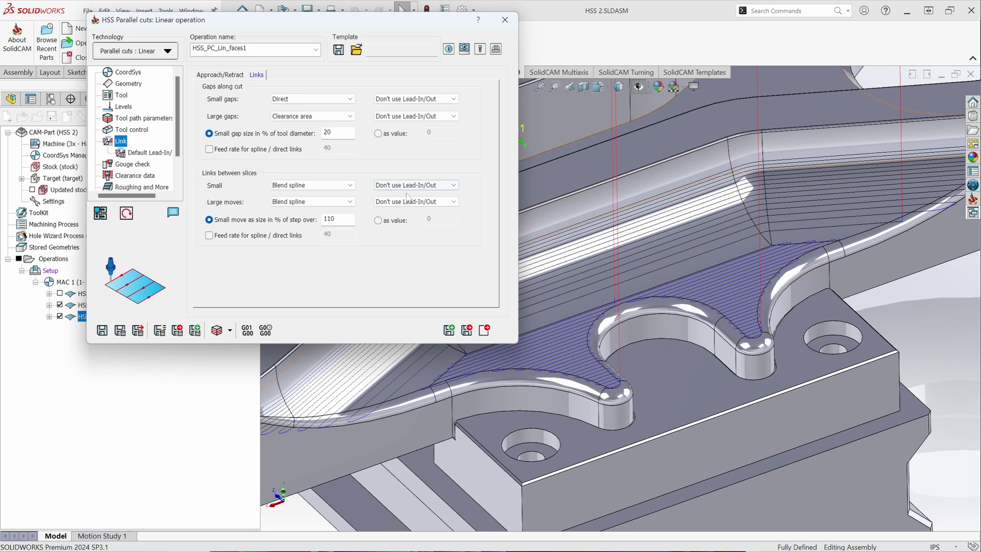
click(451, 185)
click(445, 212)
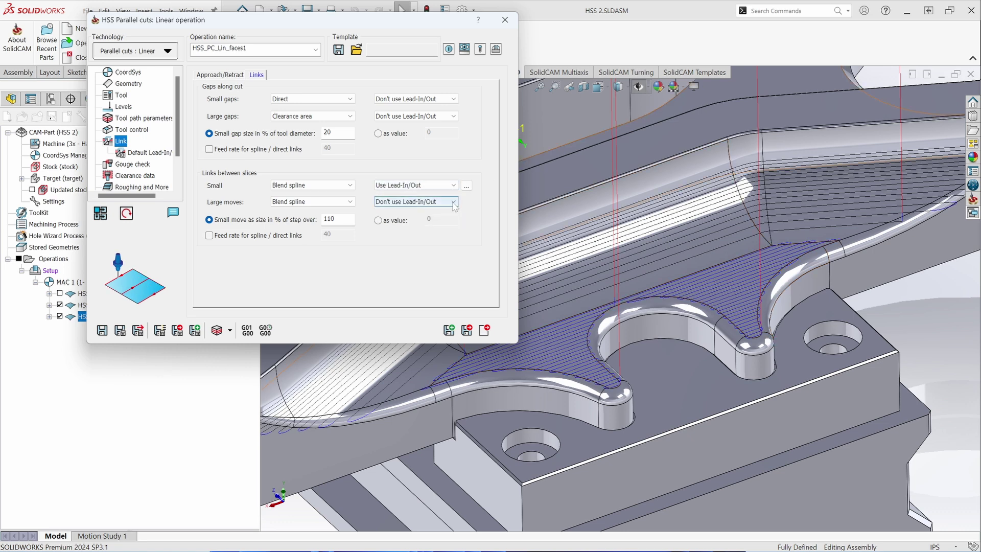
click(452, 201)
click(442, 217)
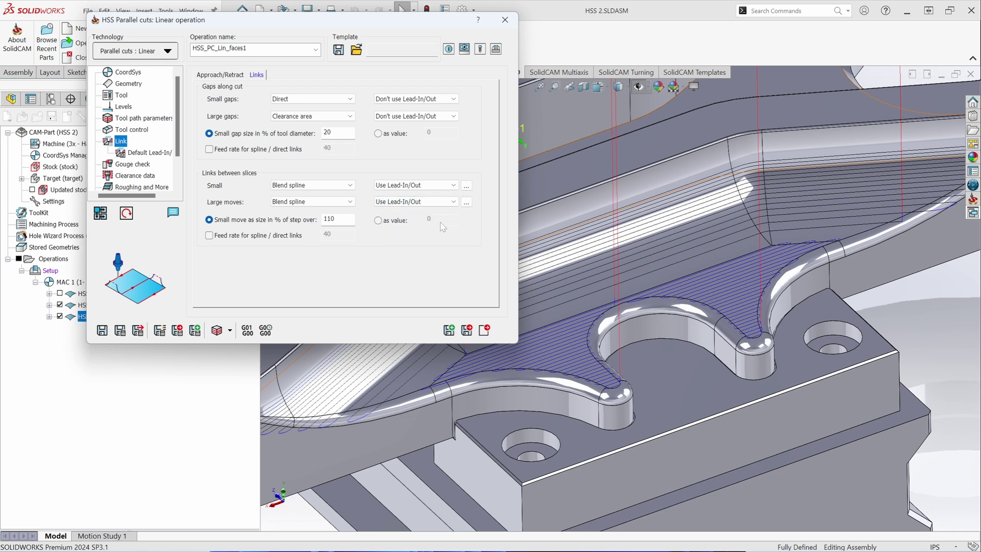
Step: Give small links a non-default tangential line lead-in/out
click(465, 185)
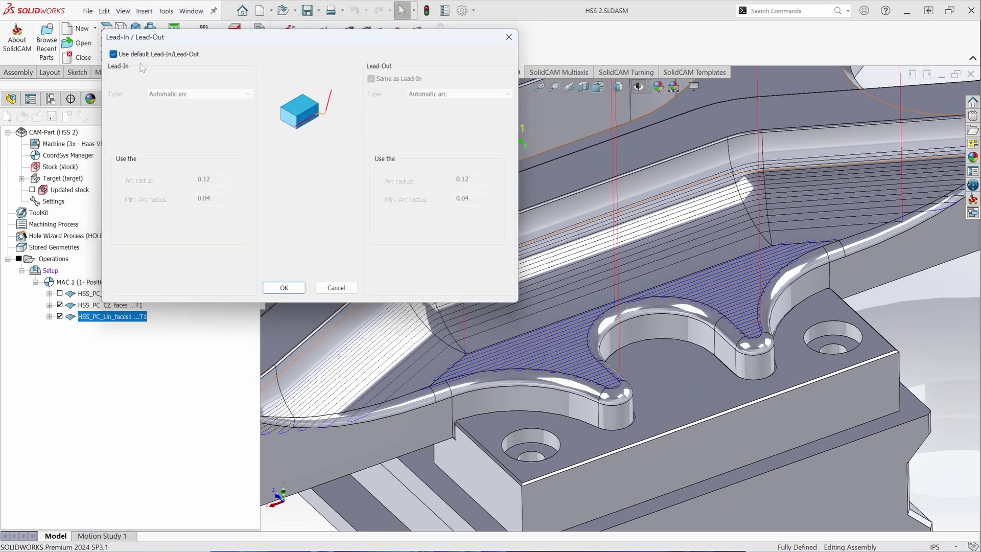
click(113, 54)
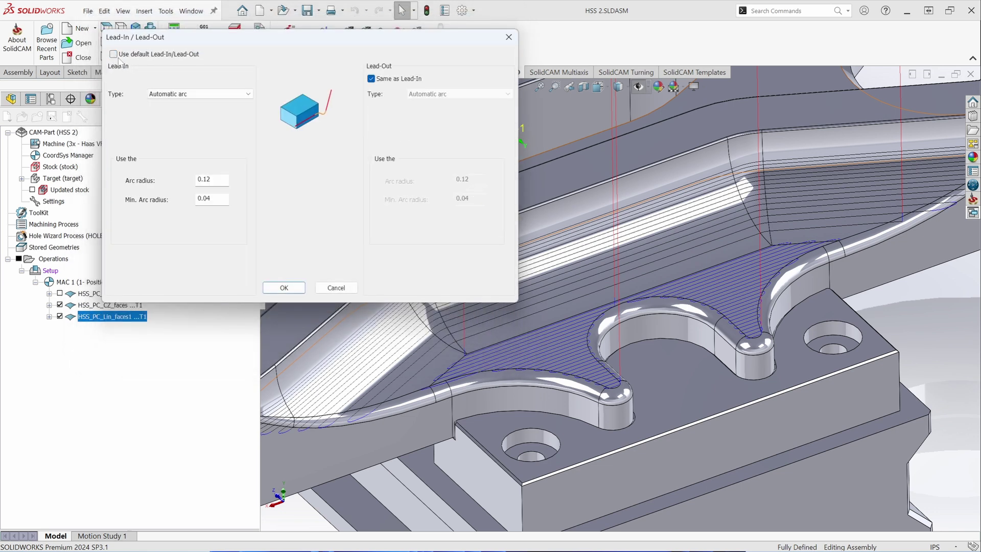
click(166, 95)
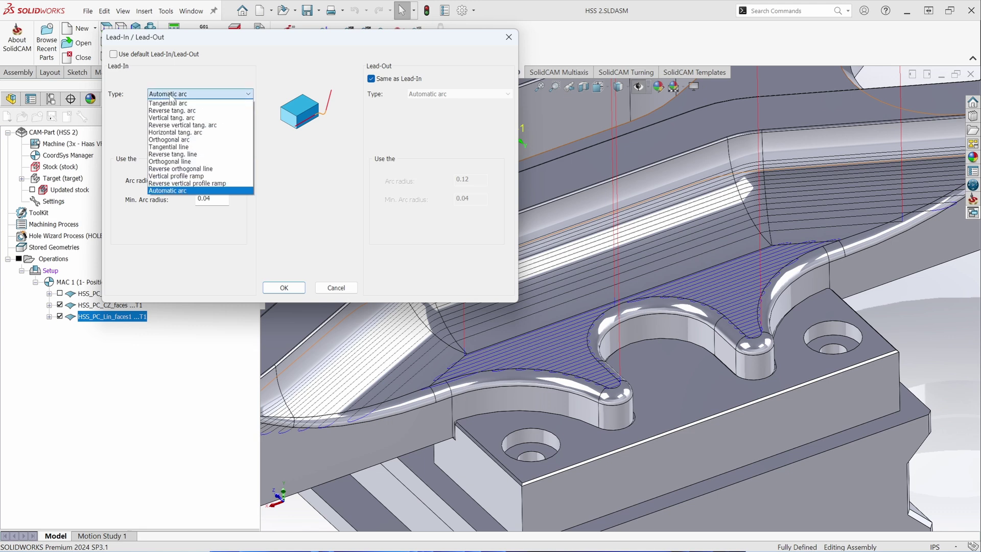
click(183, 147)
key(Tab)
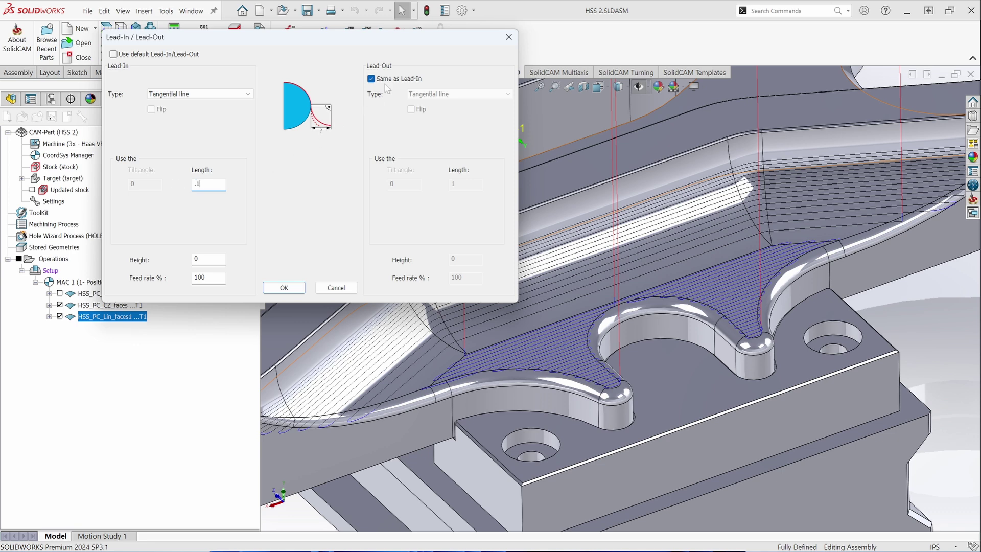
click(283, 287)
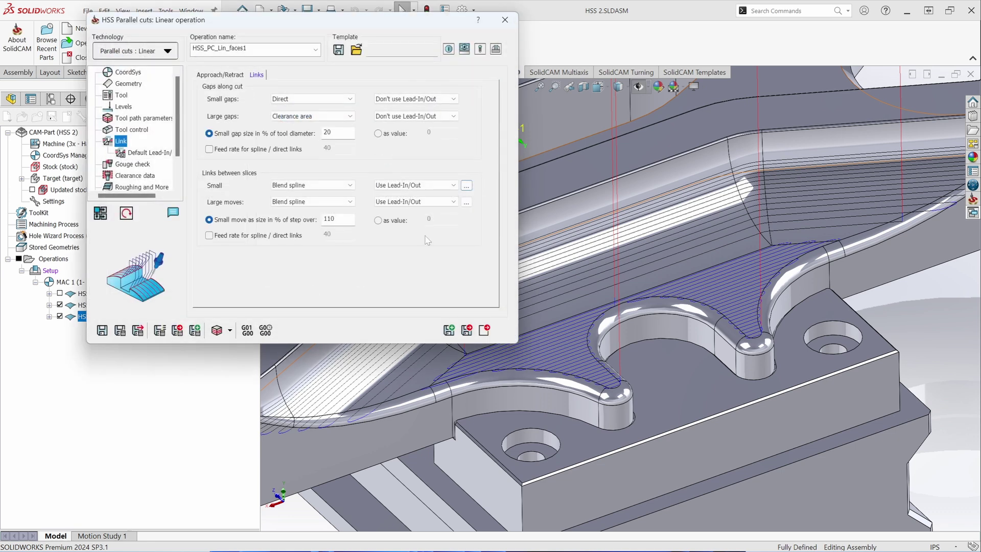
Step: Give large moves a tangential line lead-in/out of length 1 and recalculate
click(466, 205)
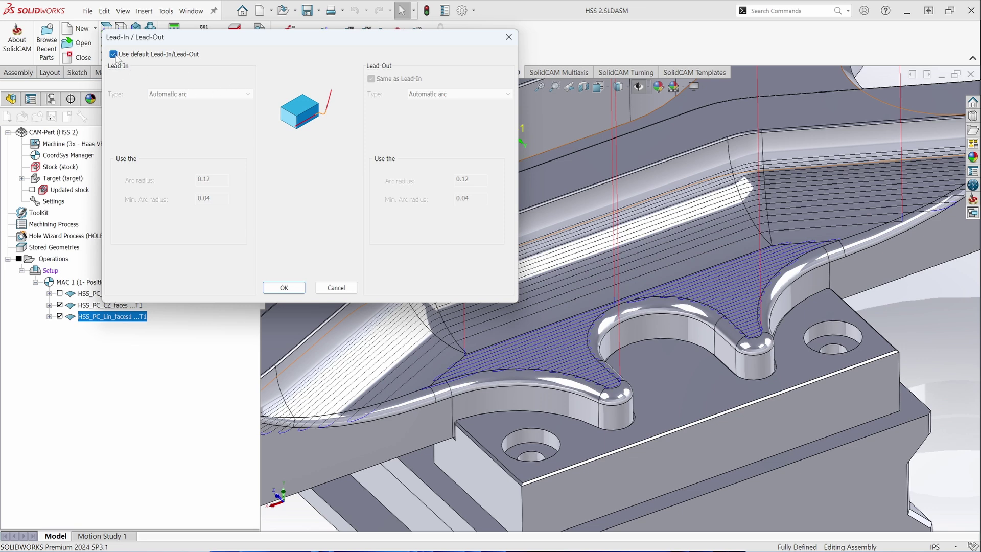
click(114, 54)
click(248, 94)
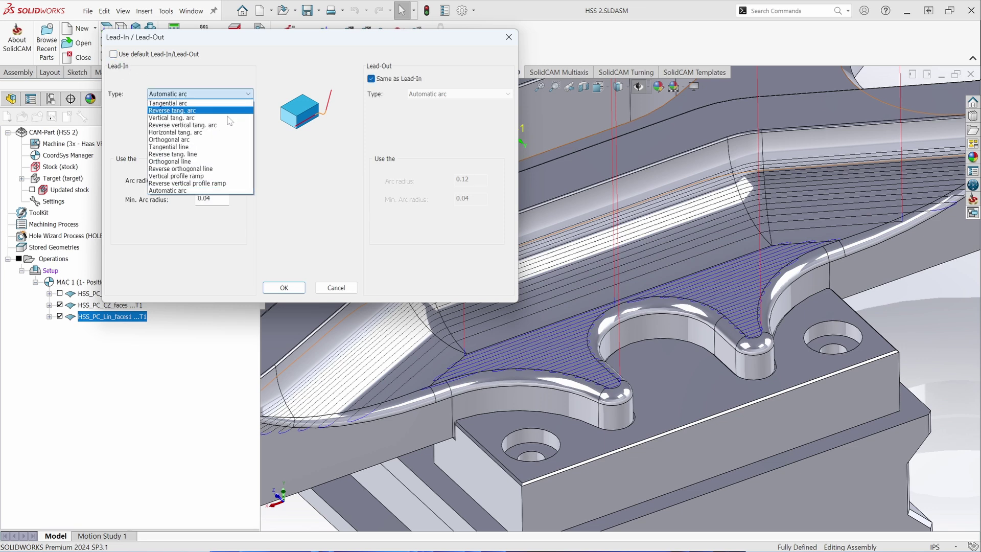
click(217, 147)
text(.1)
click(283, 288)
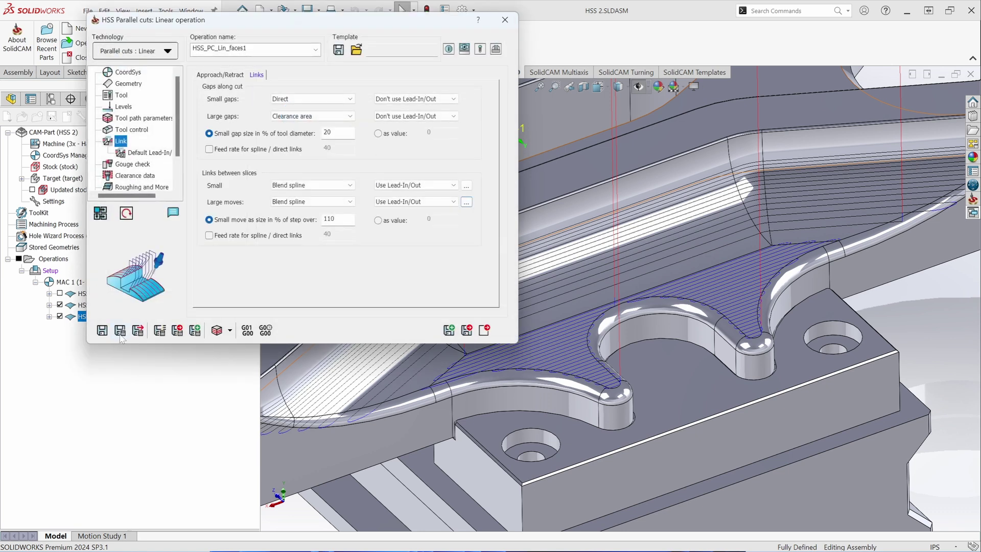
click(121, 332)
Step: Enable gouge check 1 including check surfaces, defined by picking Surfaces
click(131, 165)
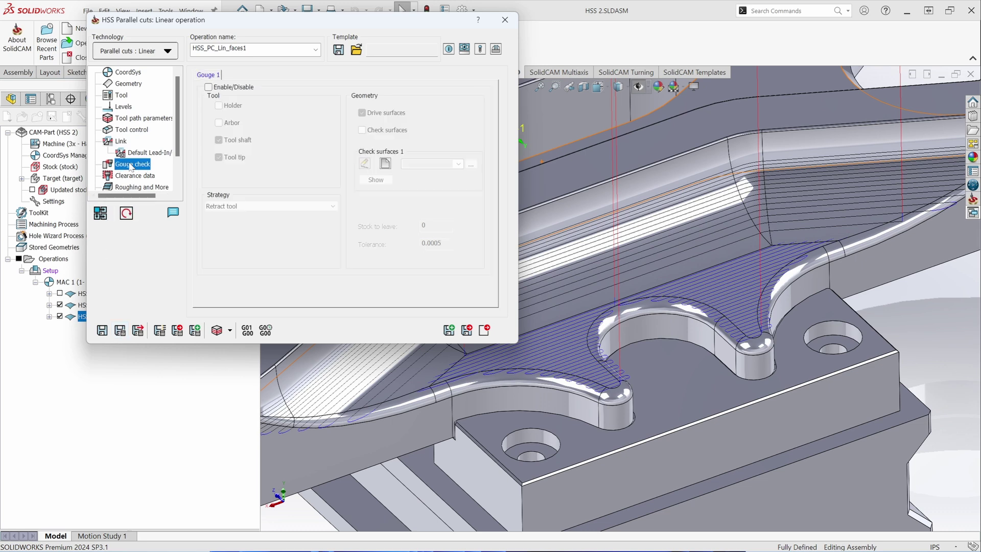
click(208, 87)
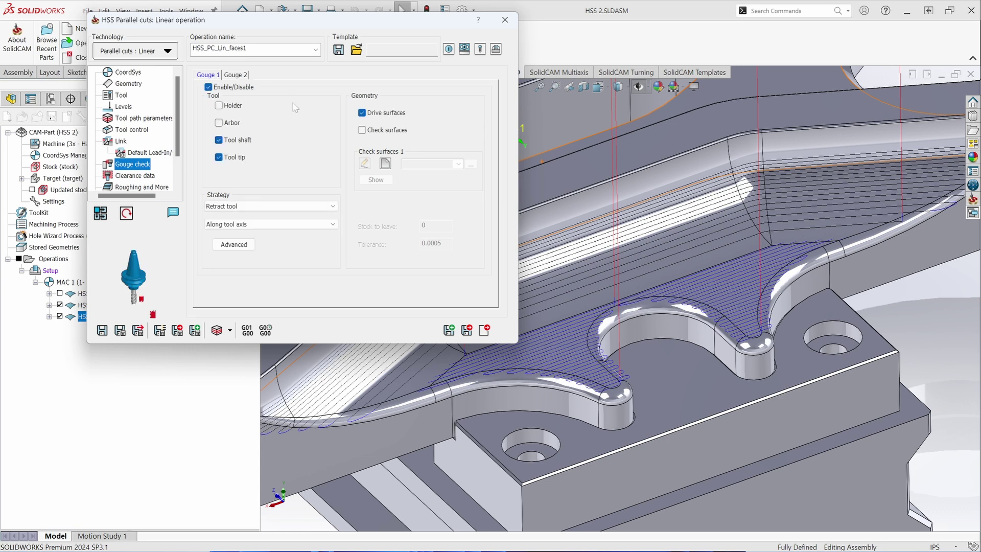
click(362, 130)
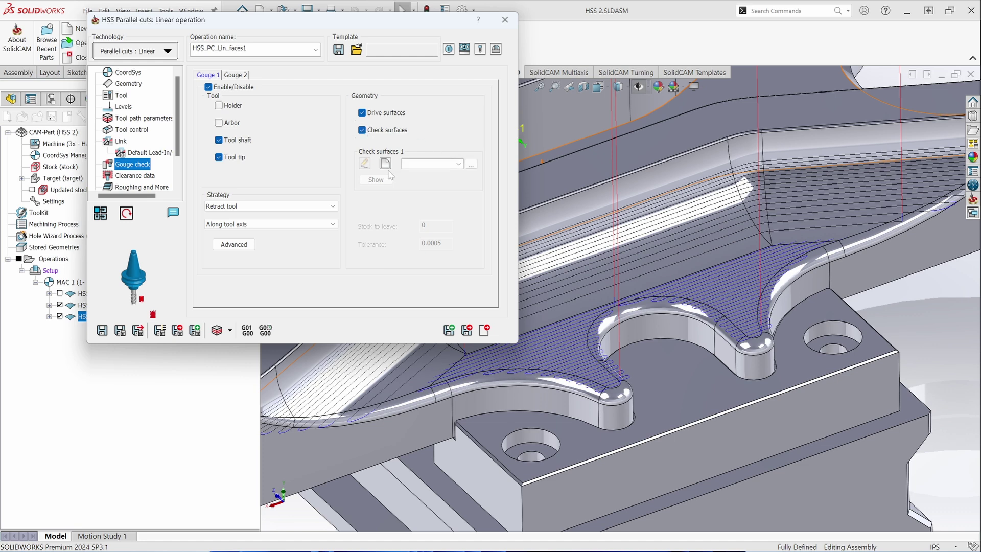
click(385, 163)
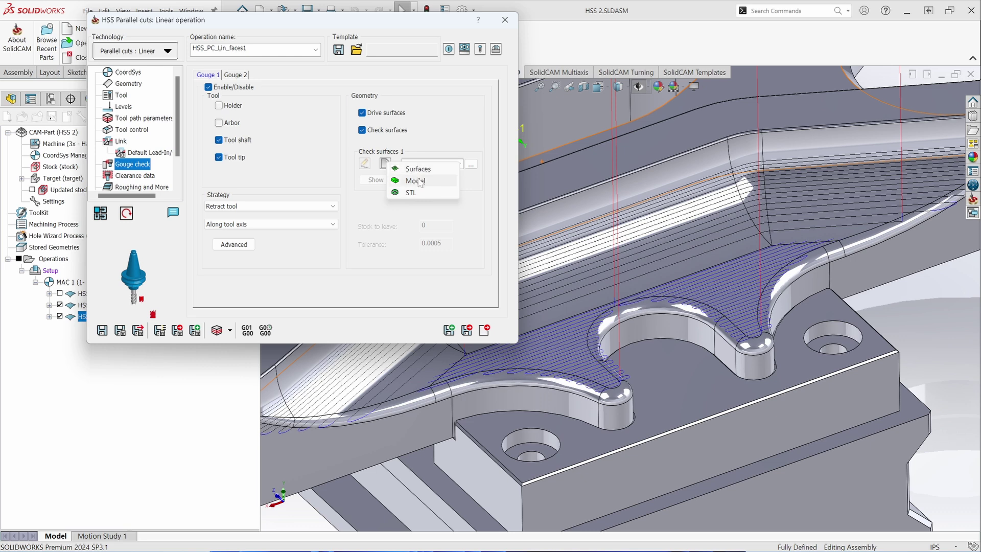
click(421, 171)
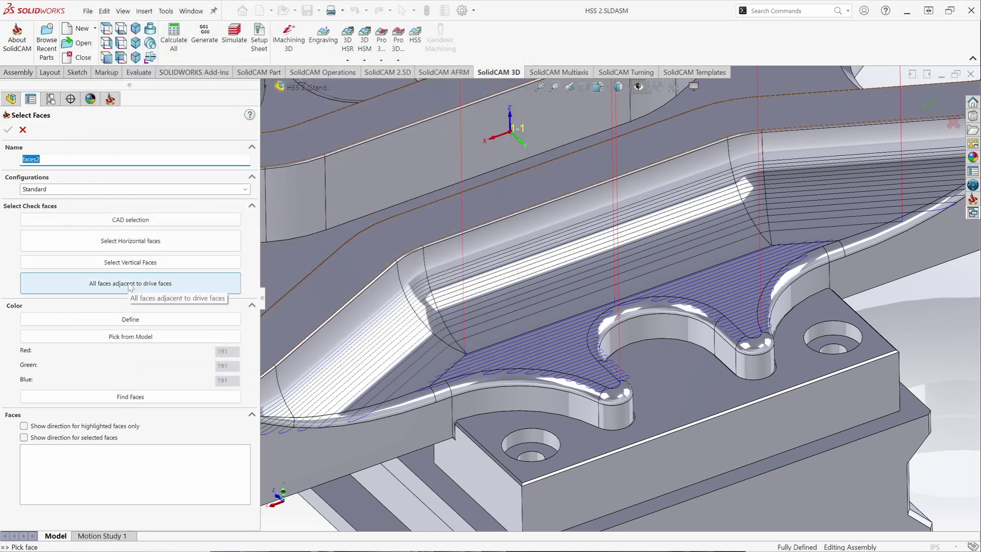
Step: Use all faces adjacent to the drive faces as check surfaces faces2
click(131, 284)
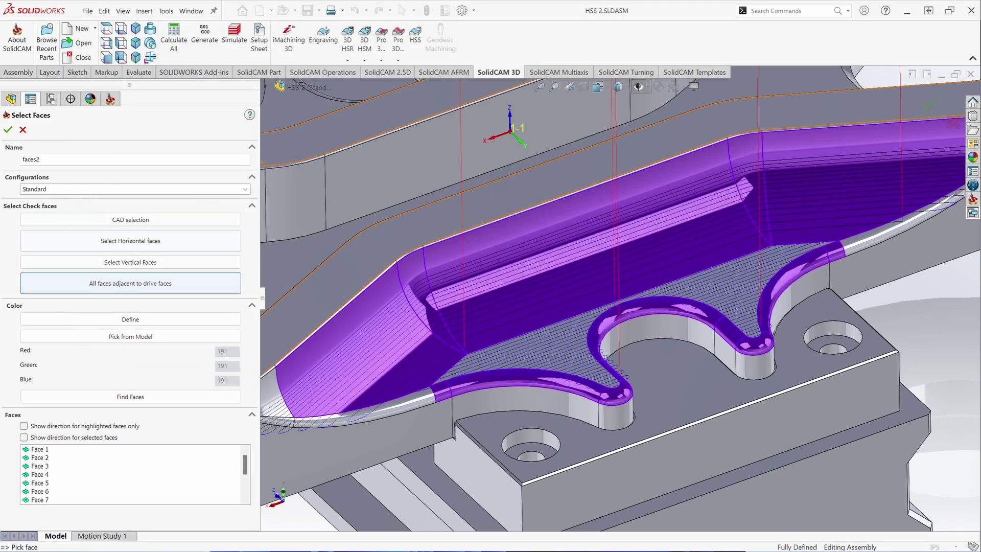
click(7, 129)
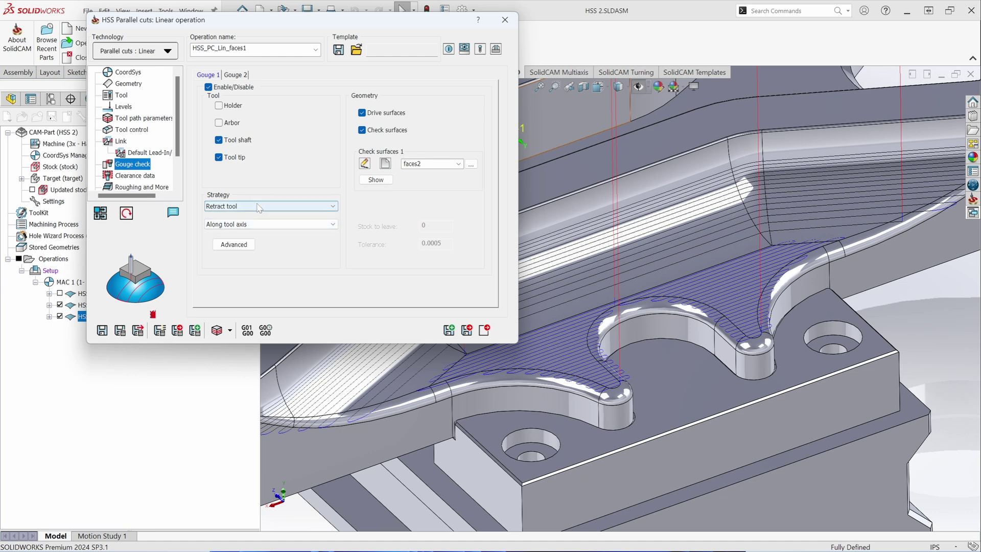
Step: Keep Retract tool as the gouge strategy, leave gouge checks 2 and 3 disabled, and close the operation
click(259, 206)
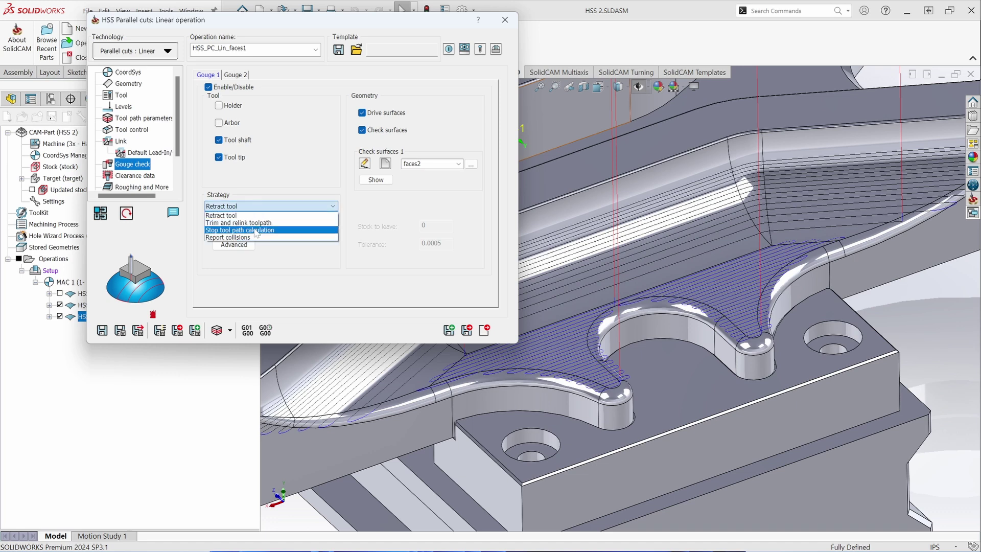
click(240, 215)
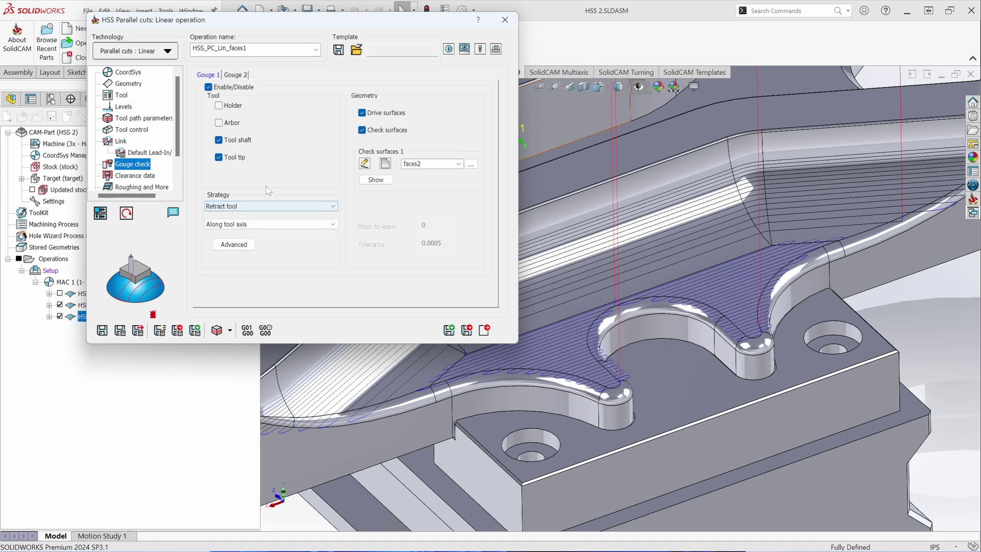
click(236, 75)
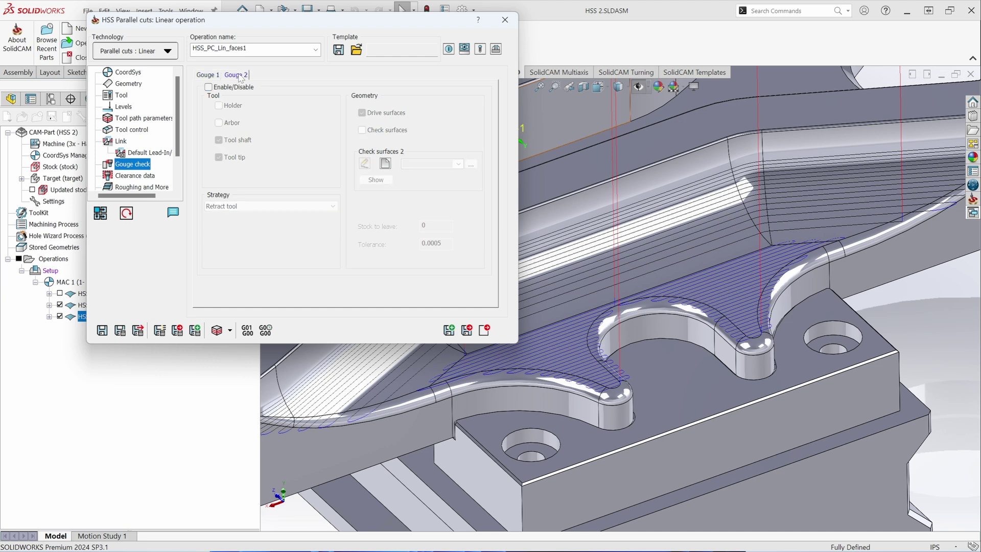
click(208, 87)
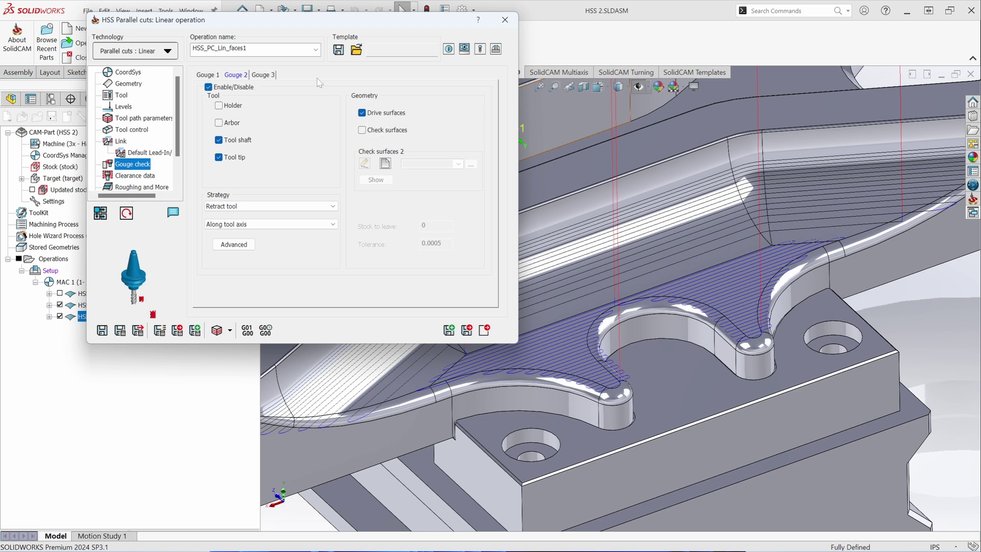
click(270, 75)
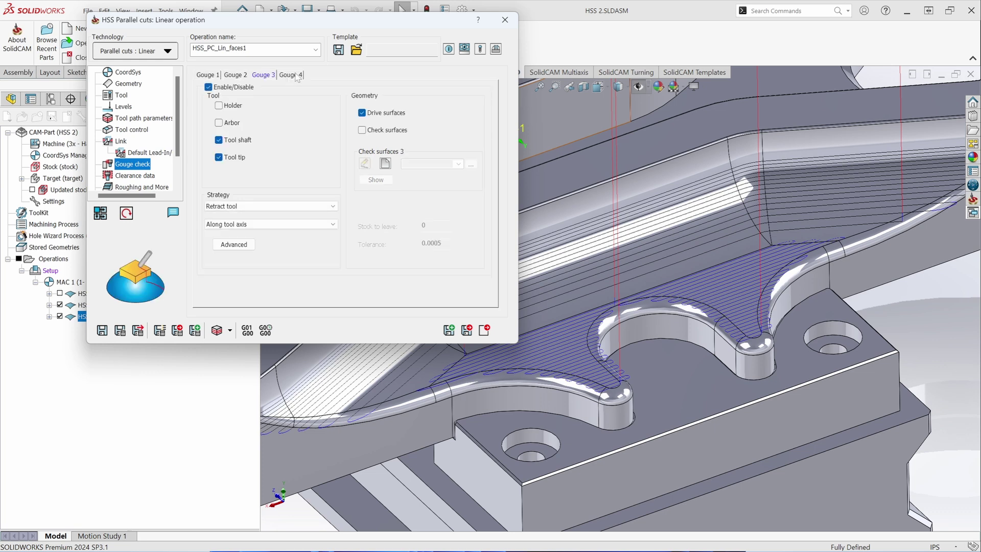
click(209, 87)
click(235, 75)
click(208, 87)
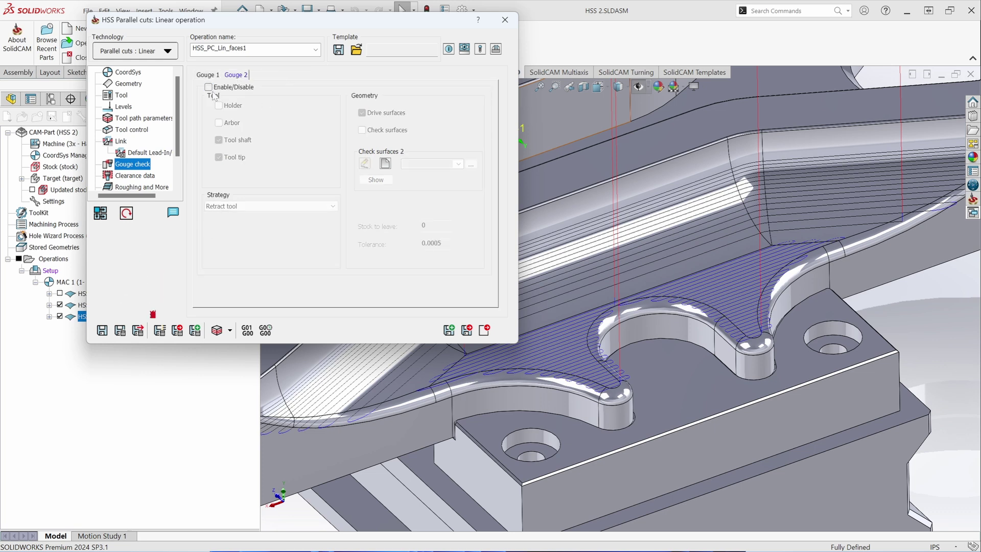
click(204, 75)
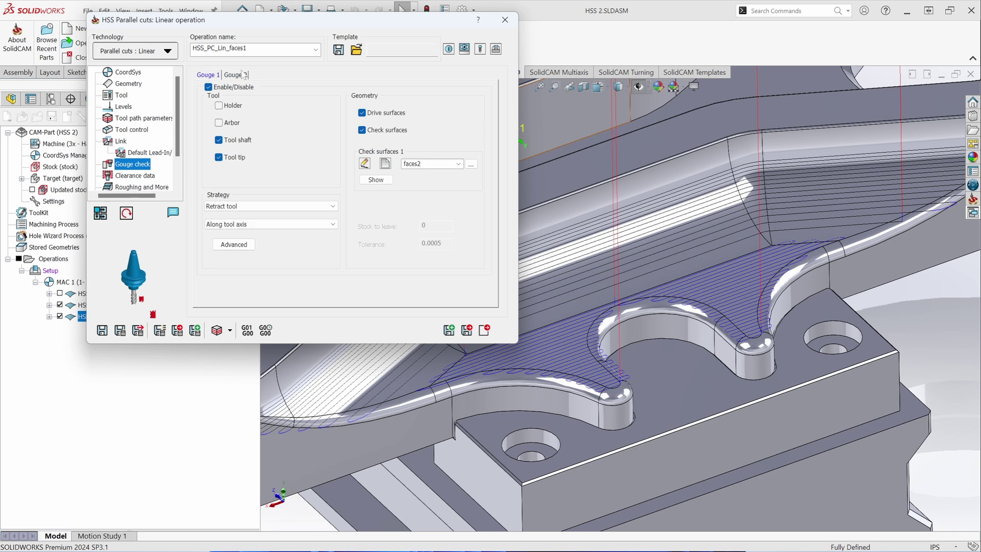
click(505, 19)
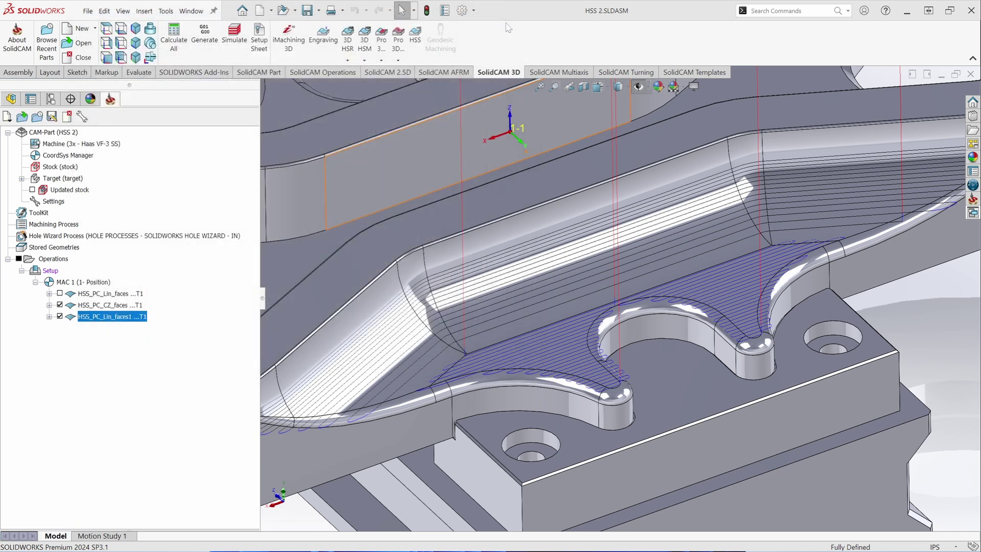